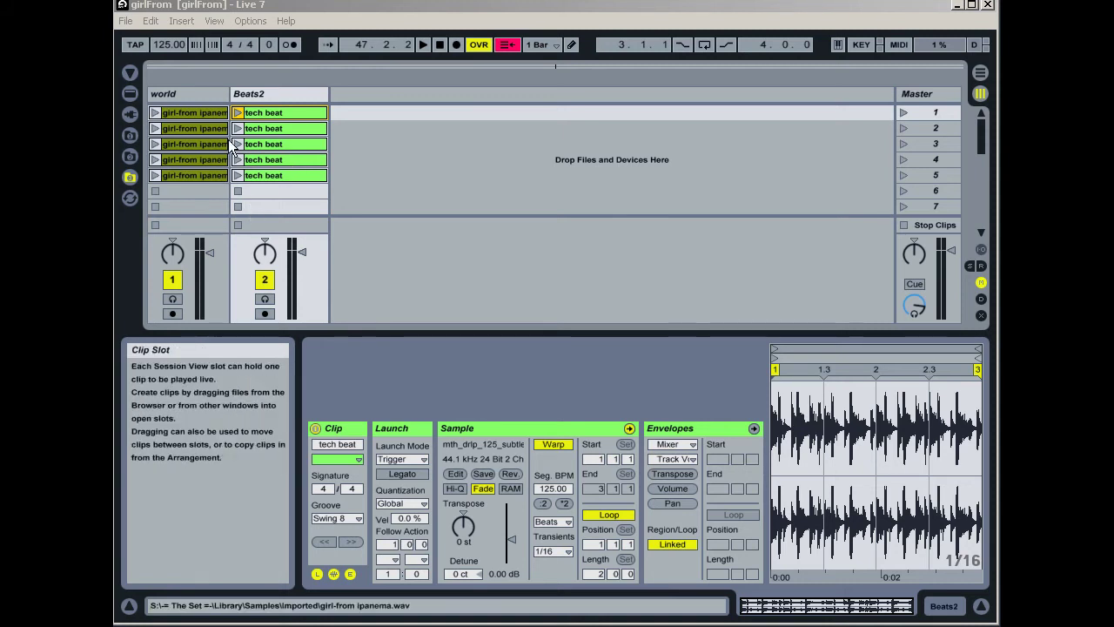
- Play the first clip of the world track together with the first Beats2 clip, and stop all clips
click(154, 113)
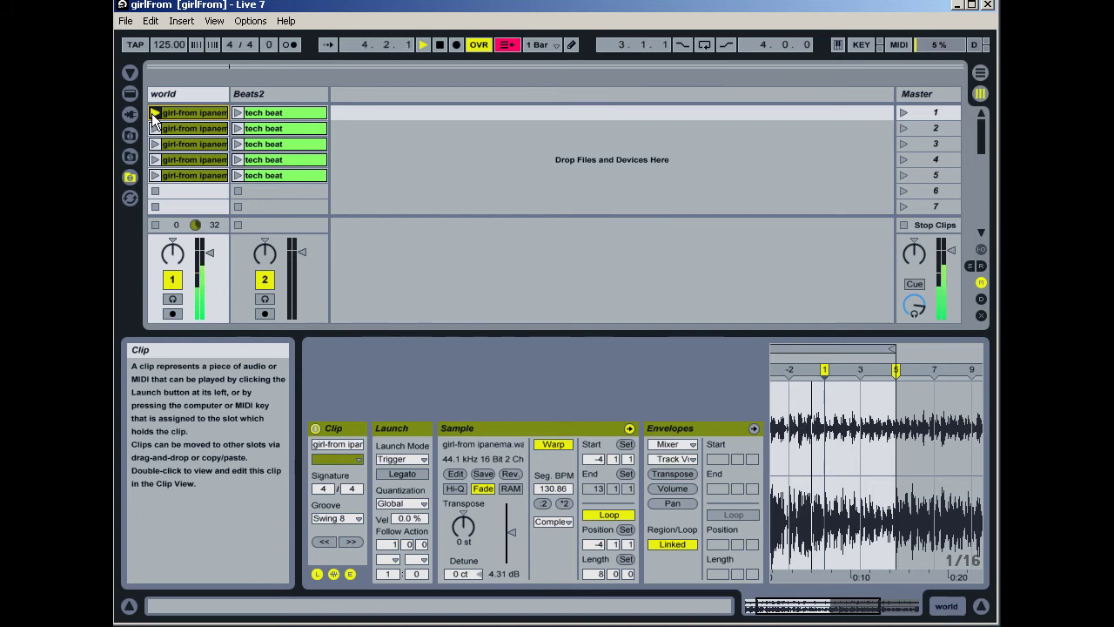
click(236, 113)
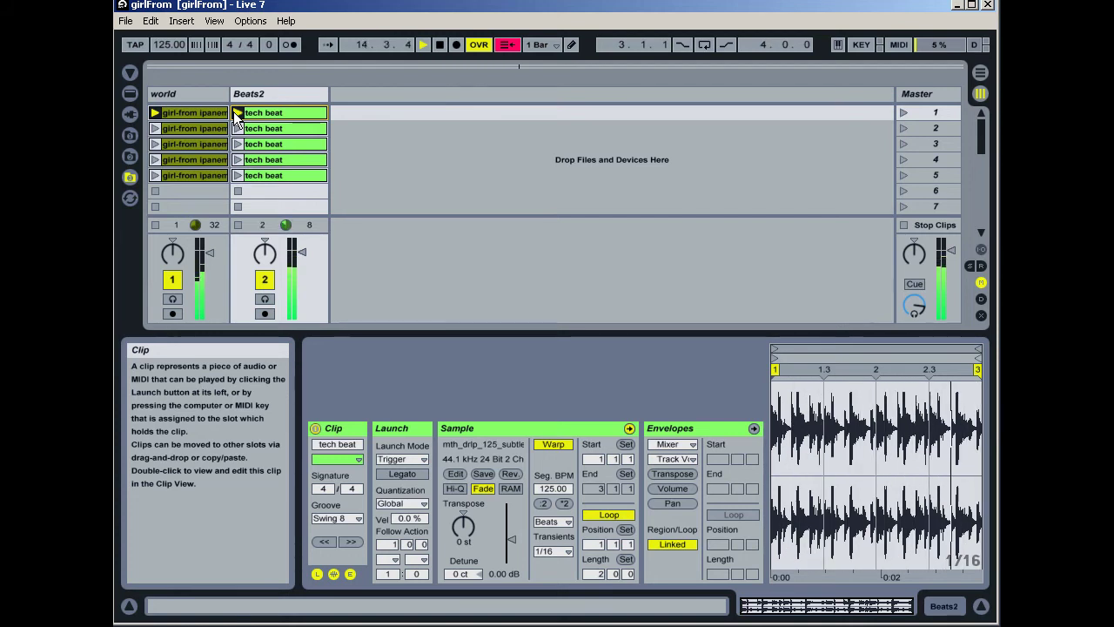
click(903, 226)
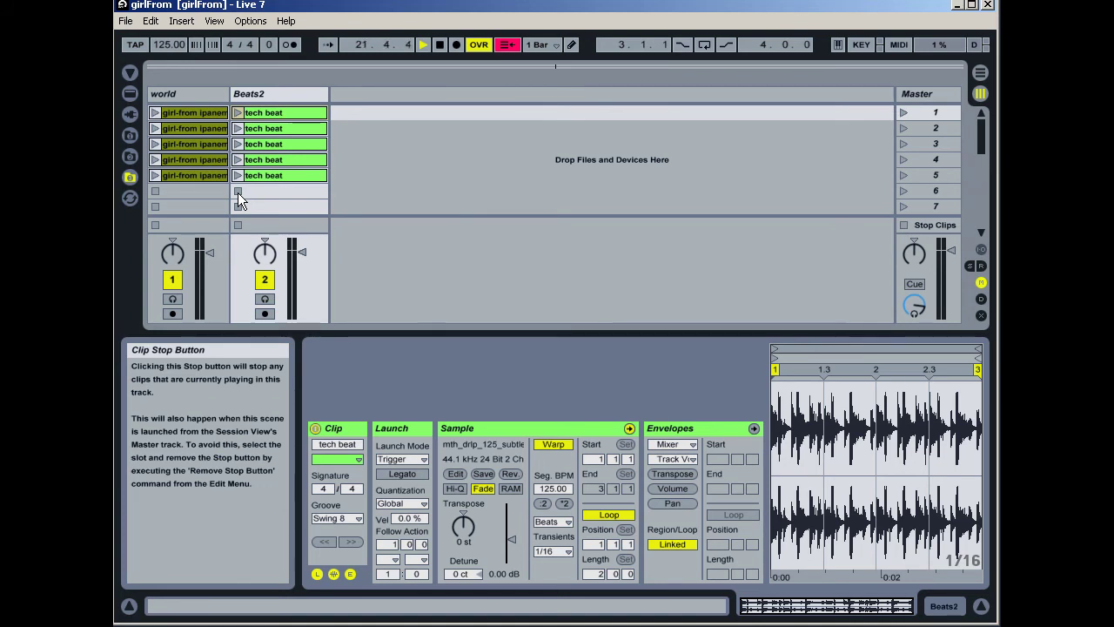
- Audition the second to fifth clips of the world track in order, and check the global quantization options
click(158, 130)
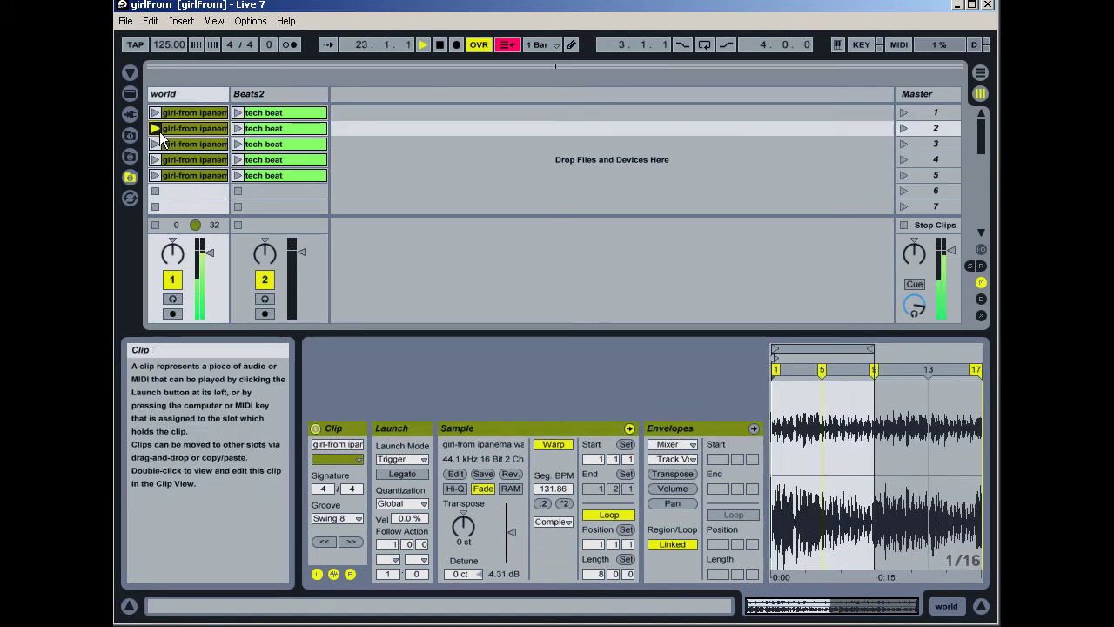
click(158, 144)
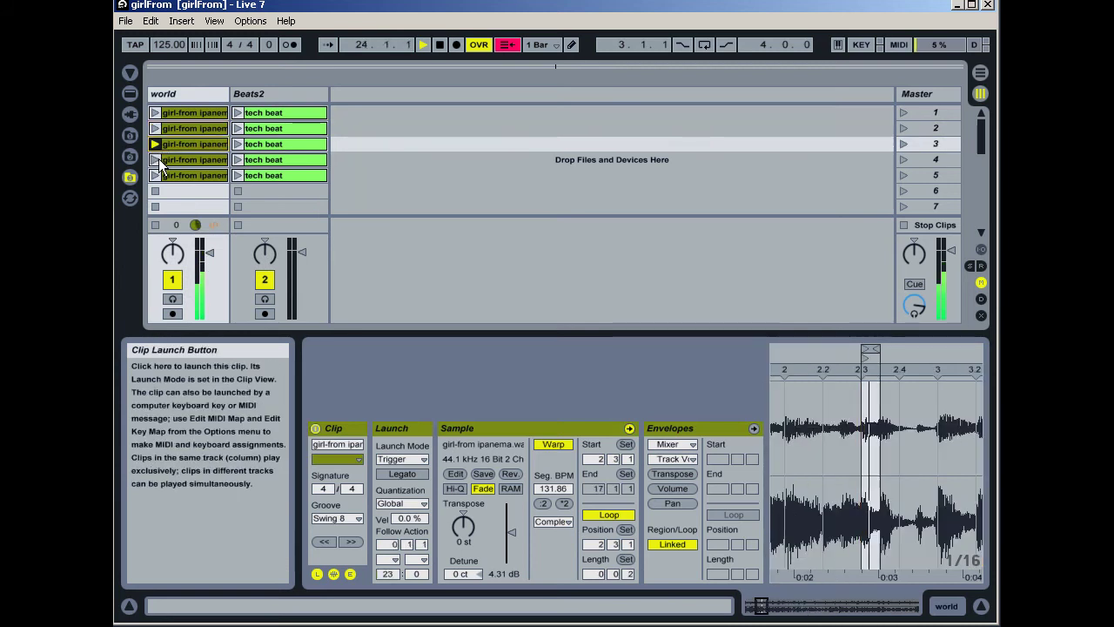
click(159, 159)
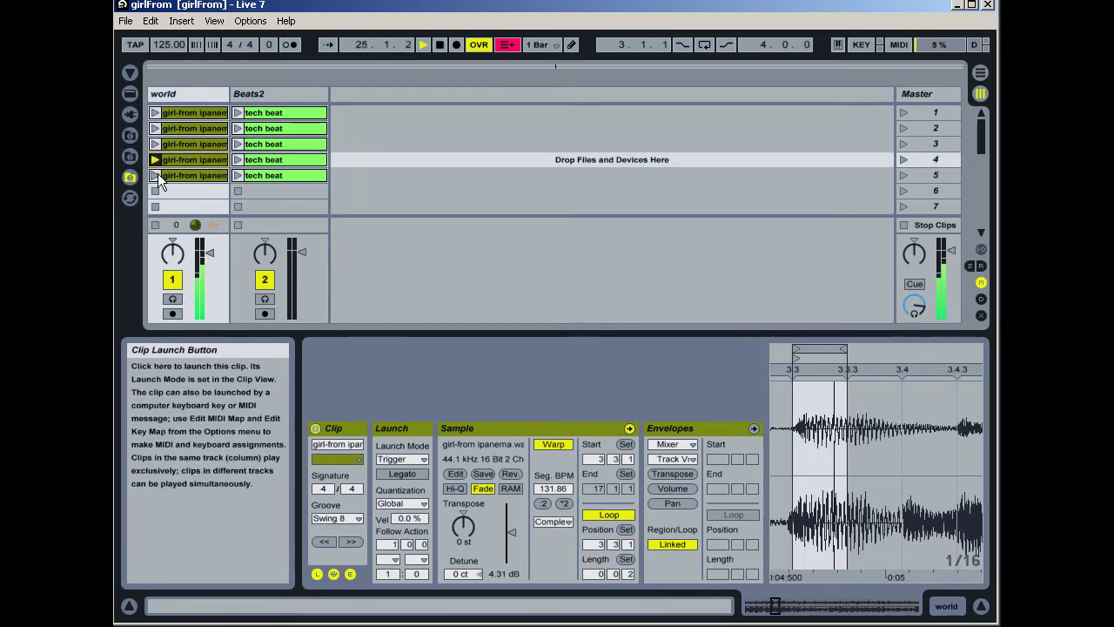
click(158, 175)
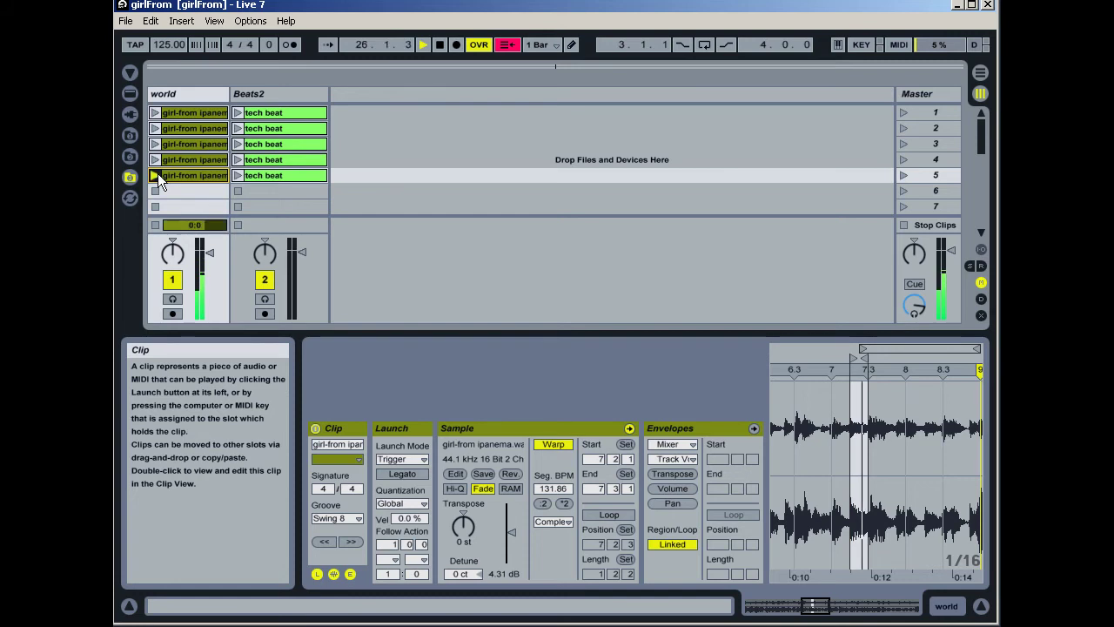
click(546, 45)
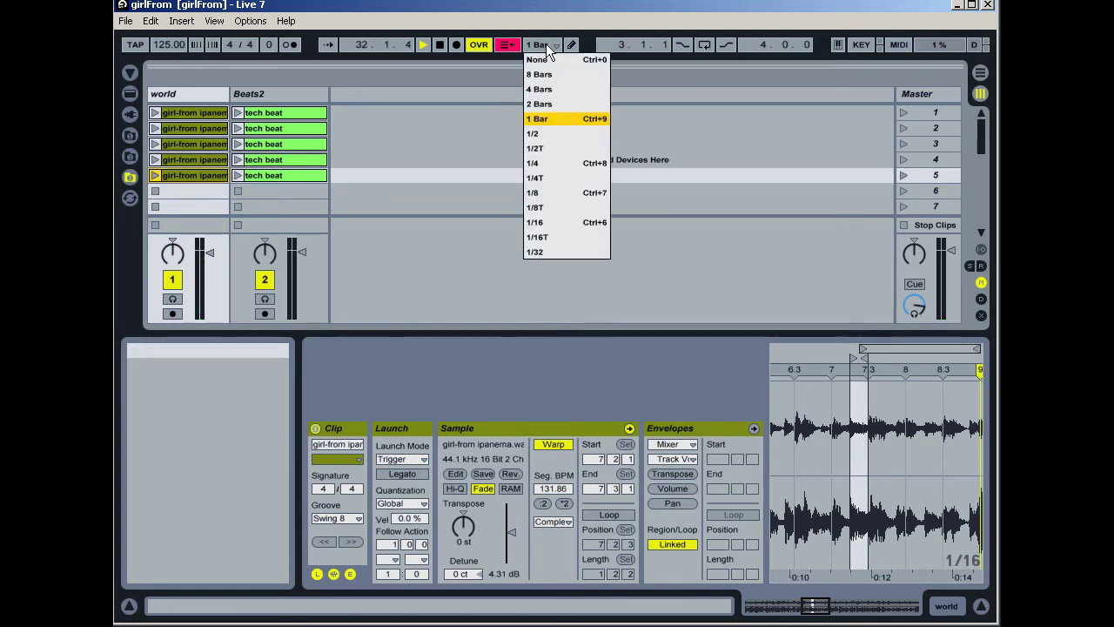
click(545, 43)
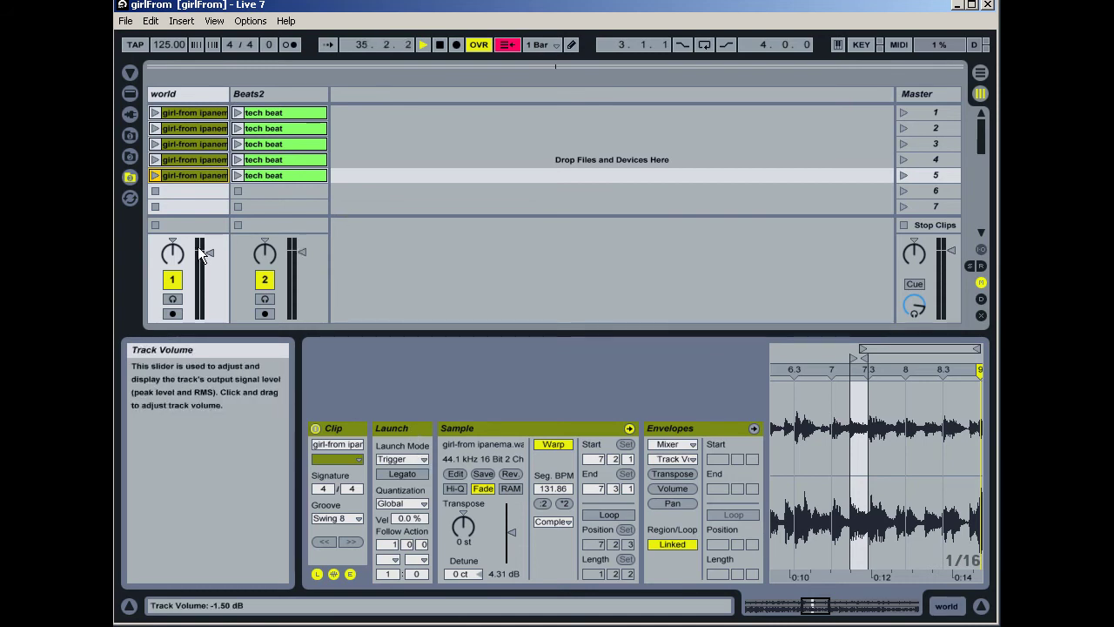
- Set the launch quantization of the second to fifth clips in the world track to 1/8
shift+click(179, 132)
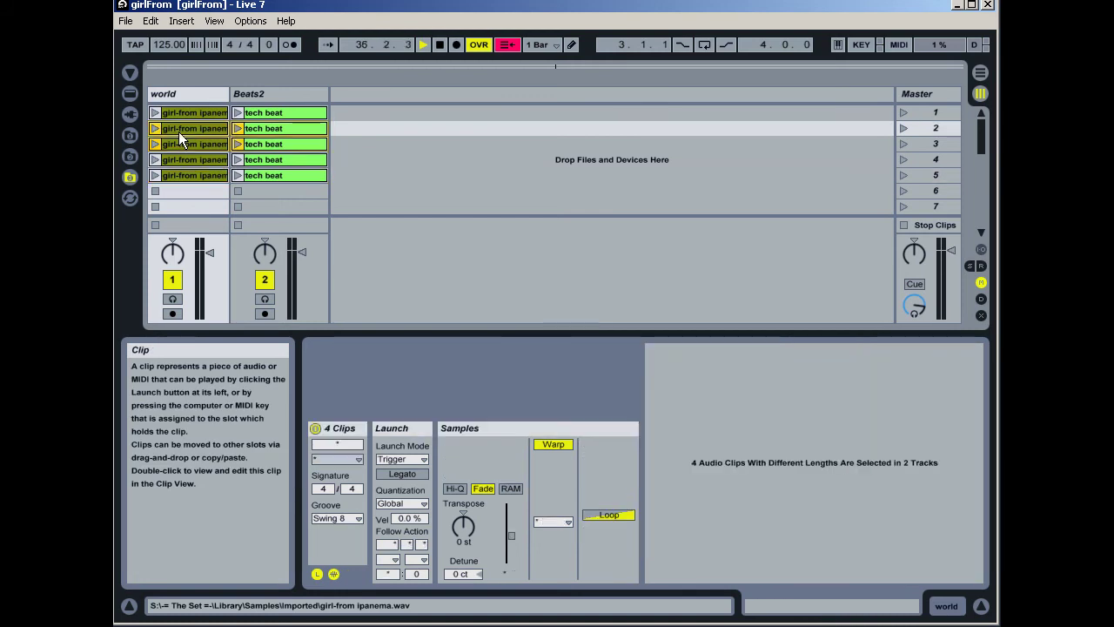
click(178, 161)
click(178, 175)
shift+click(176, 128)
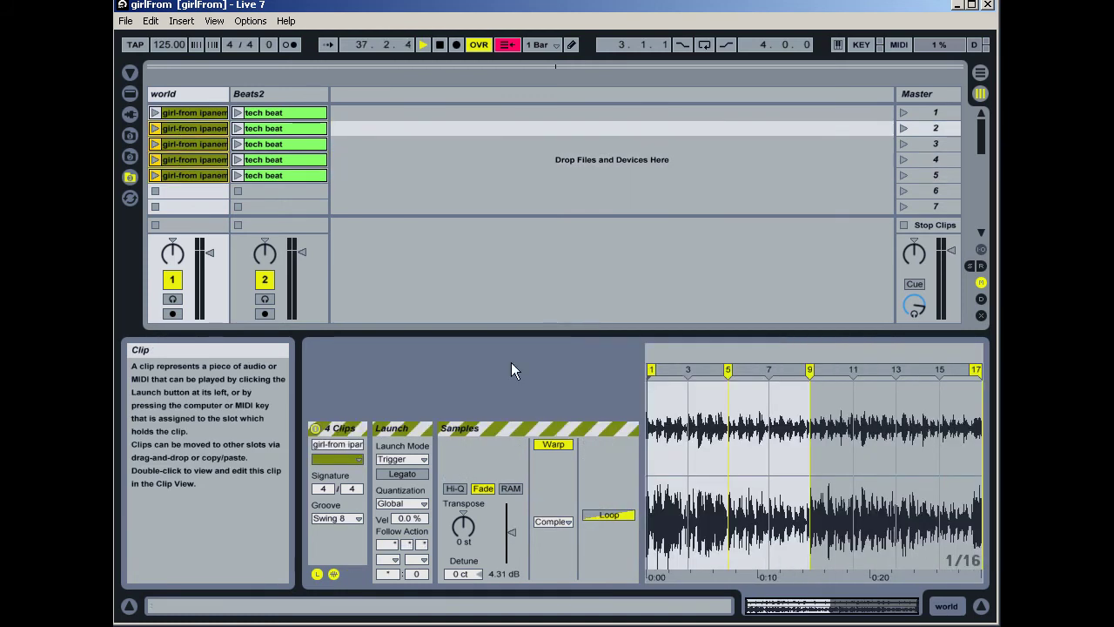
click(402, 503)
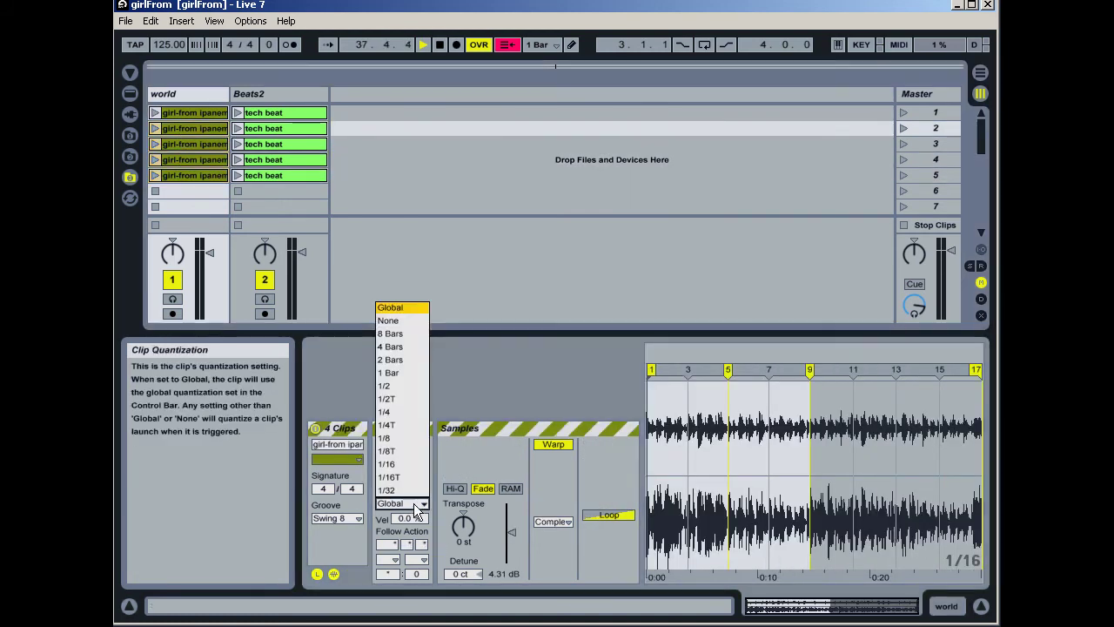
click(401, 435)
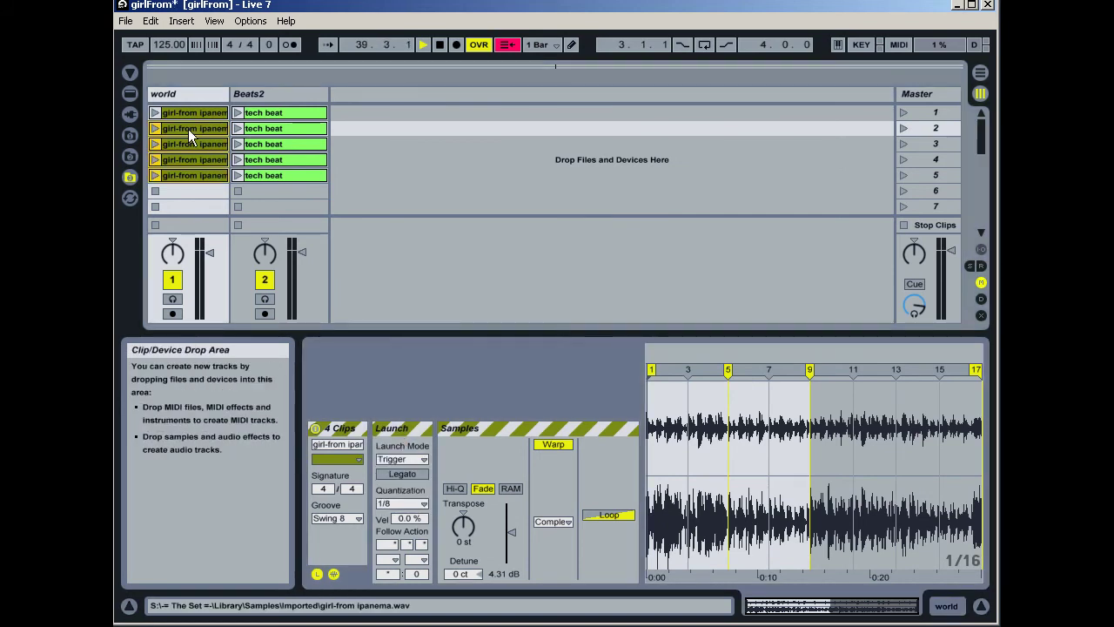
- Set the launch quantization of the third and fourth clips in the world track to 1/16
click(188, 129)
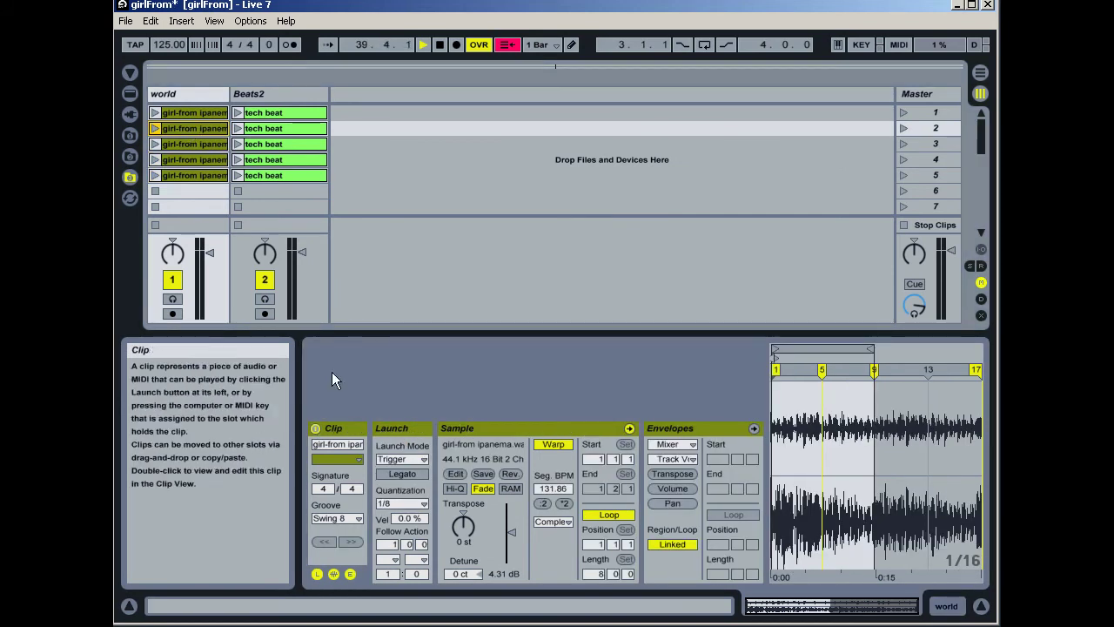
click(206, 141)
click(401, 503)
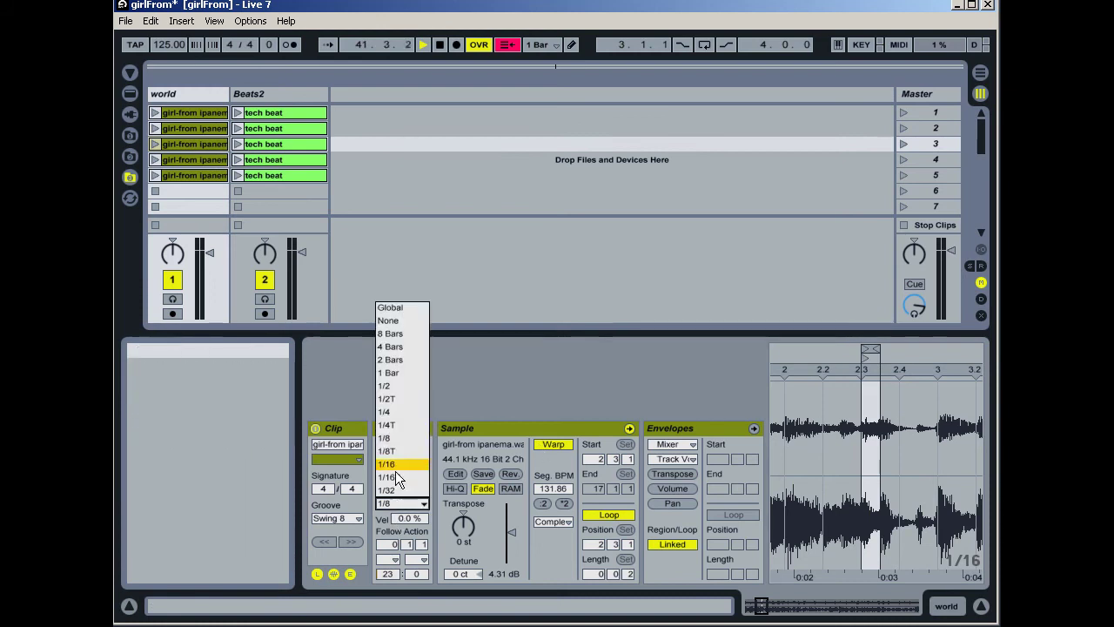
click(401, 474)
click(194, 158)
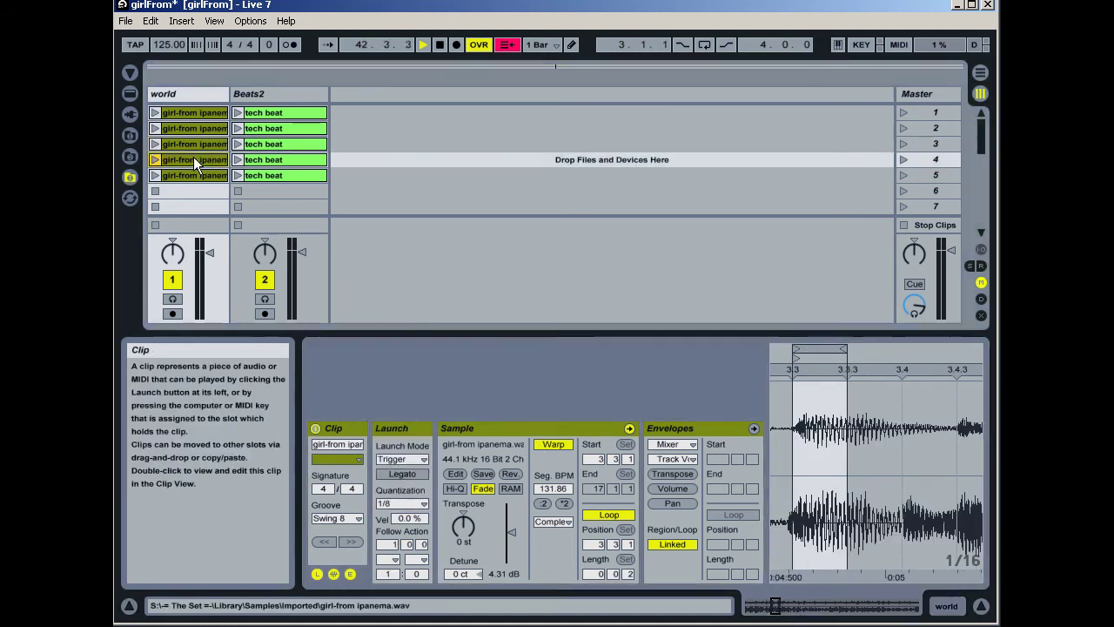
click(398, 503)
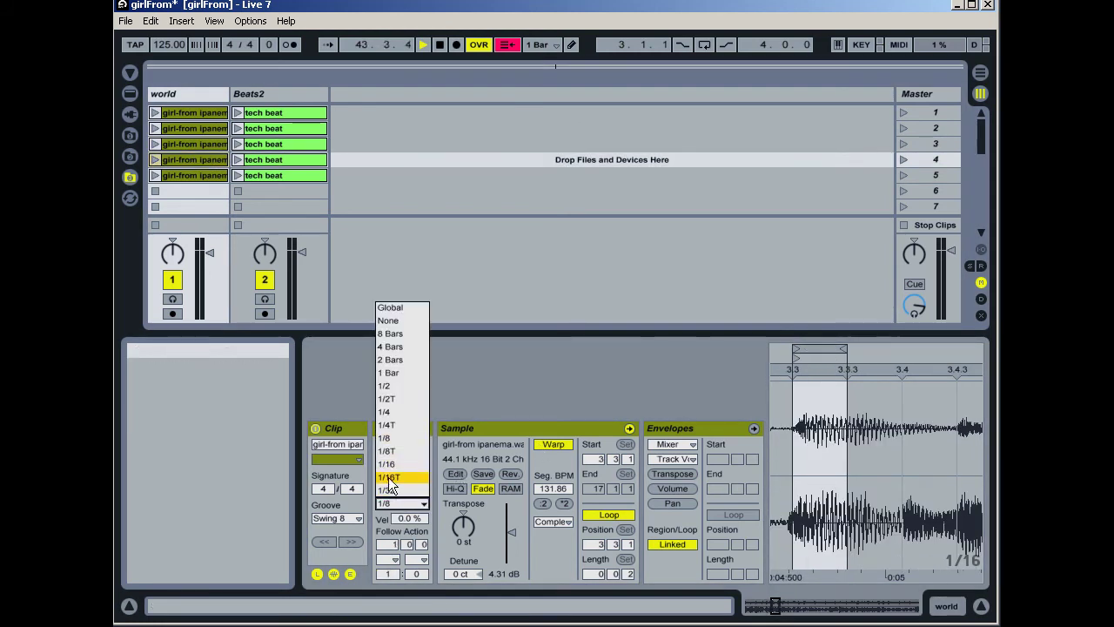
click(385, 465)
- Trigger the short clips in the world track in quick succession to test their launch quantization
click(187, 175)
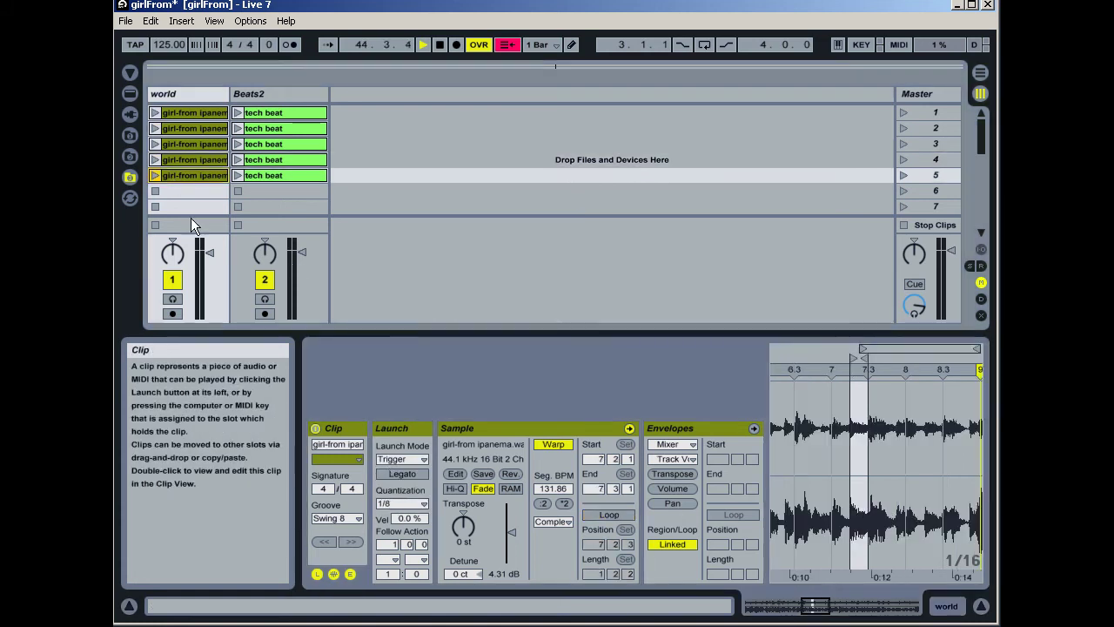
click(155, 129)
key(Down)
key(Return)
key(Down)
key(Return)
key(Down)
key(Return)
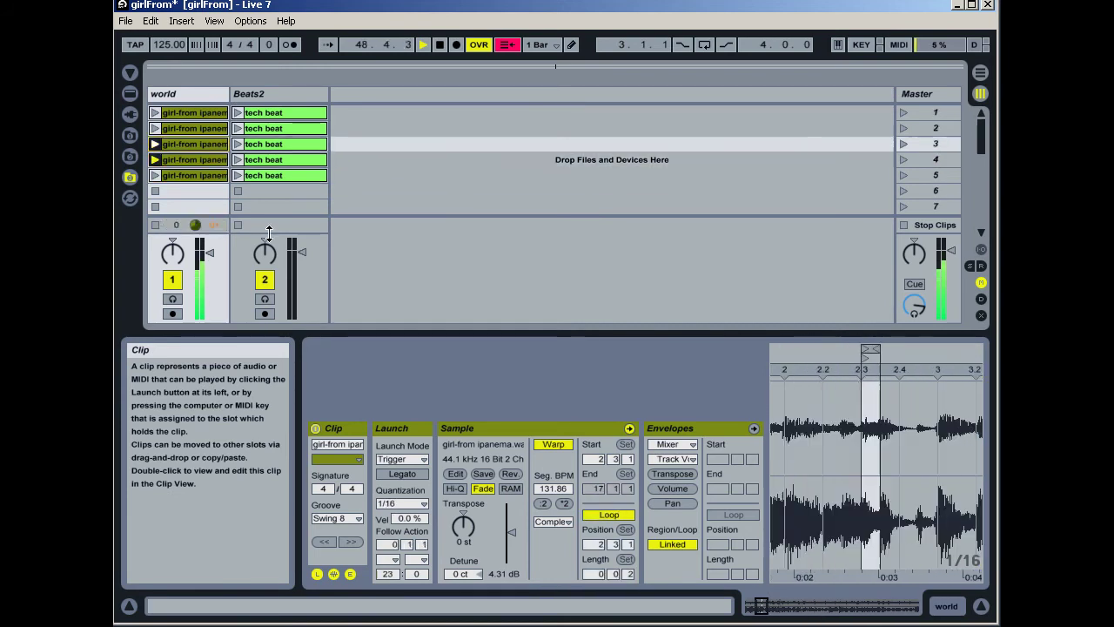
key(Up)
key(Up)
key(Return)
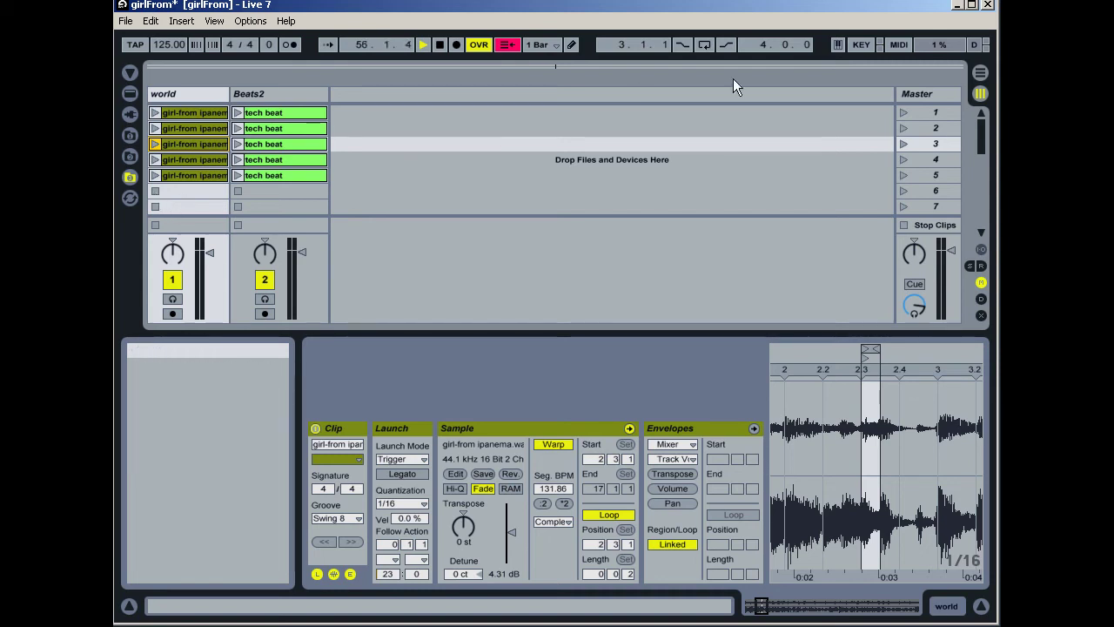
- Show the key mapping of the clips to check the assigned keys, and leave key map mode
click(860, 45)
click(204, 190)
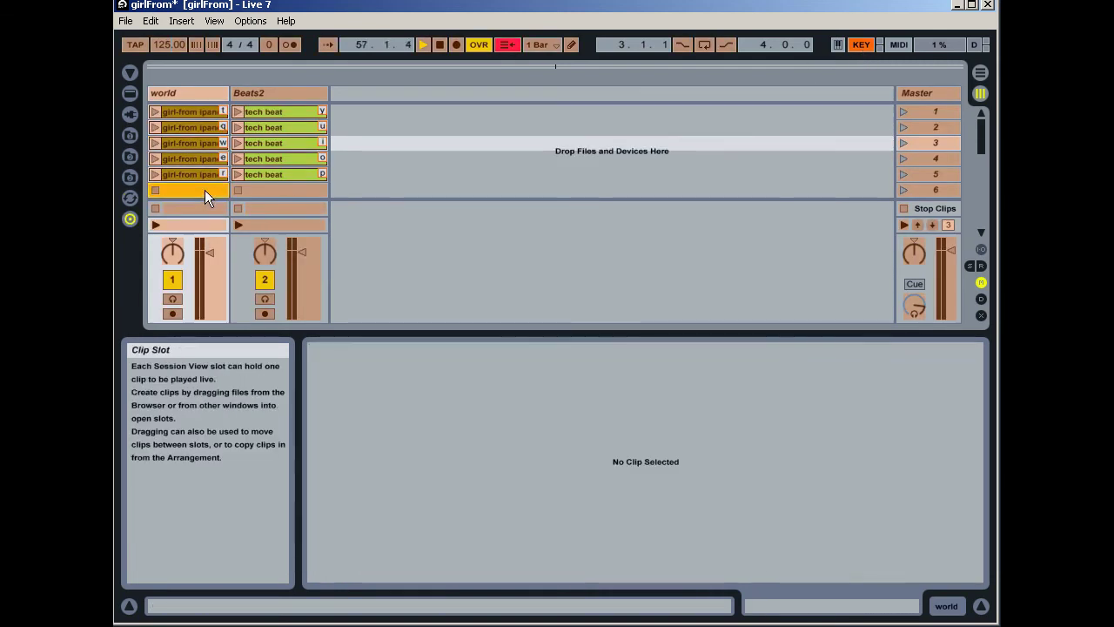
click(860, 45)
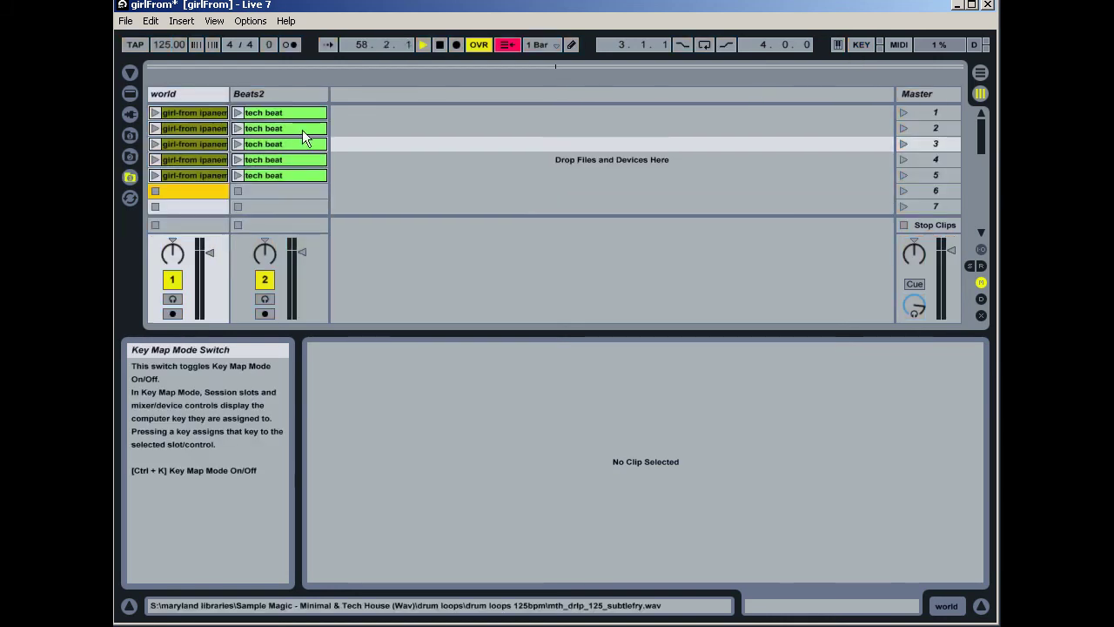
click(199, 191)
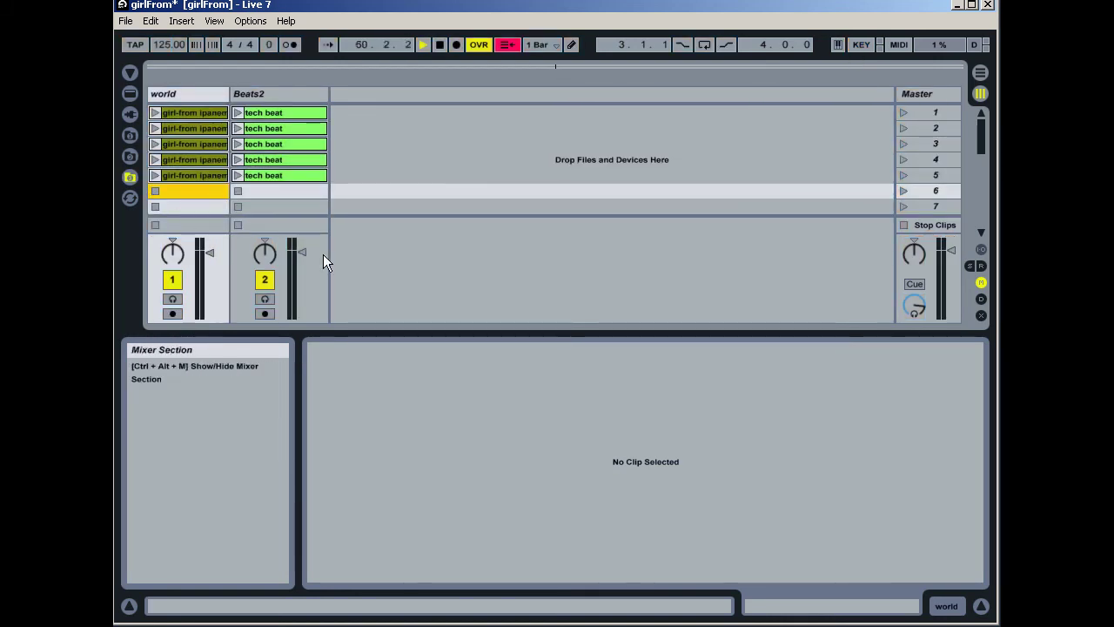
- Hide the Info View and bring the session grid back to the first scene
key(ctrl+shift+question)
scroll(261, 235, down, 2)
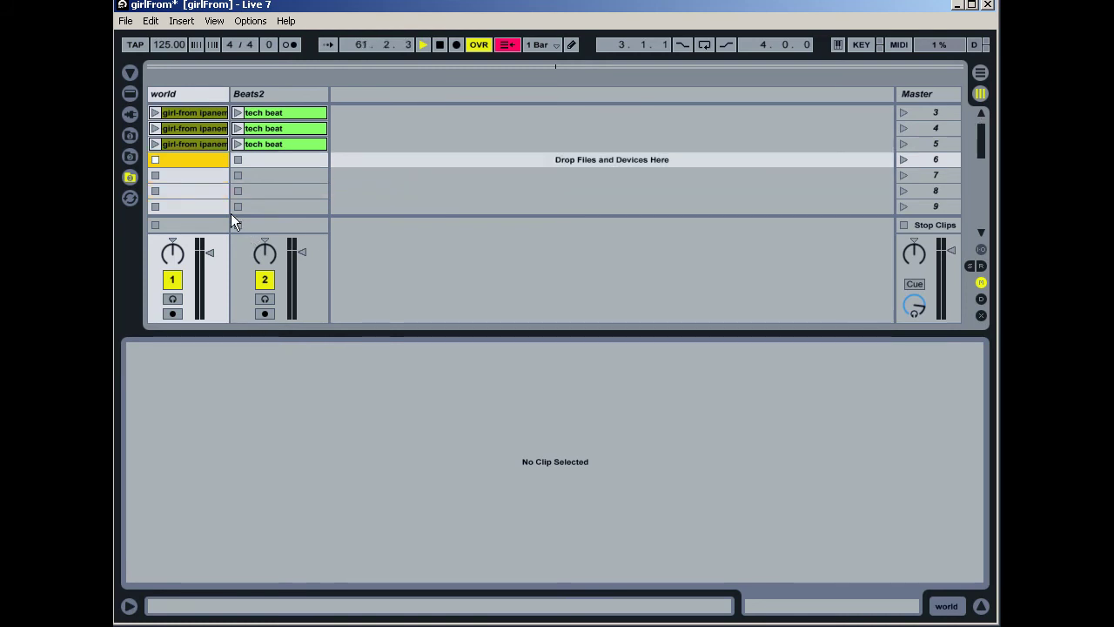
scroll(231, 209, up, 1)
scroll(232, 210, up, 1)
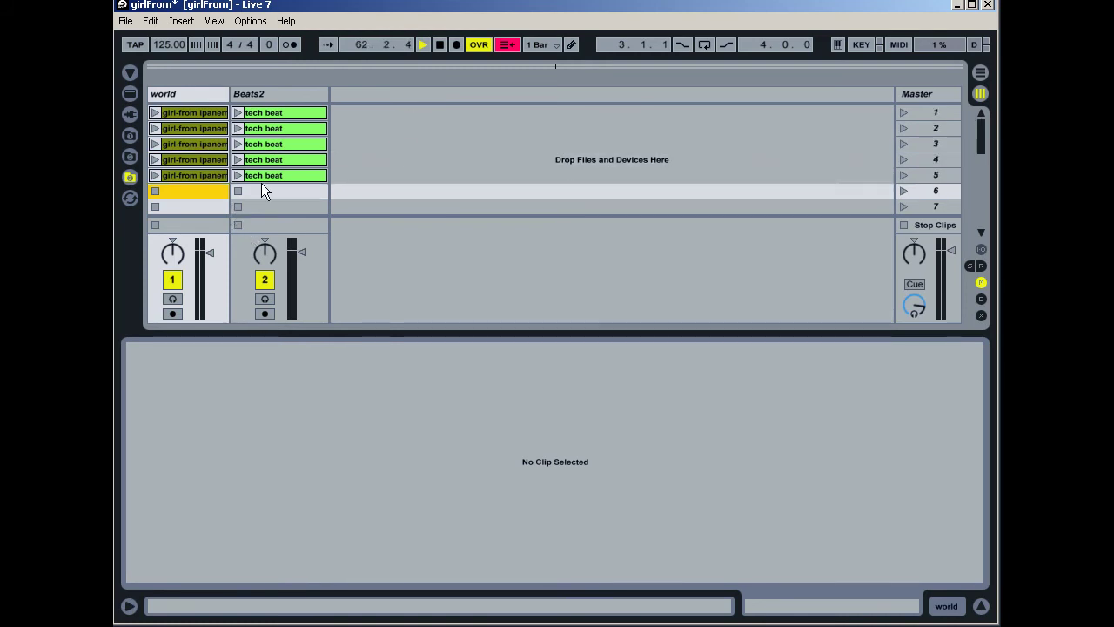
- Set the launch quantization of the second to fifth tech beat clips in Beats2 to 1/8
click(248, 128)
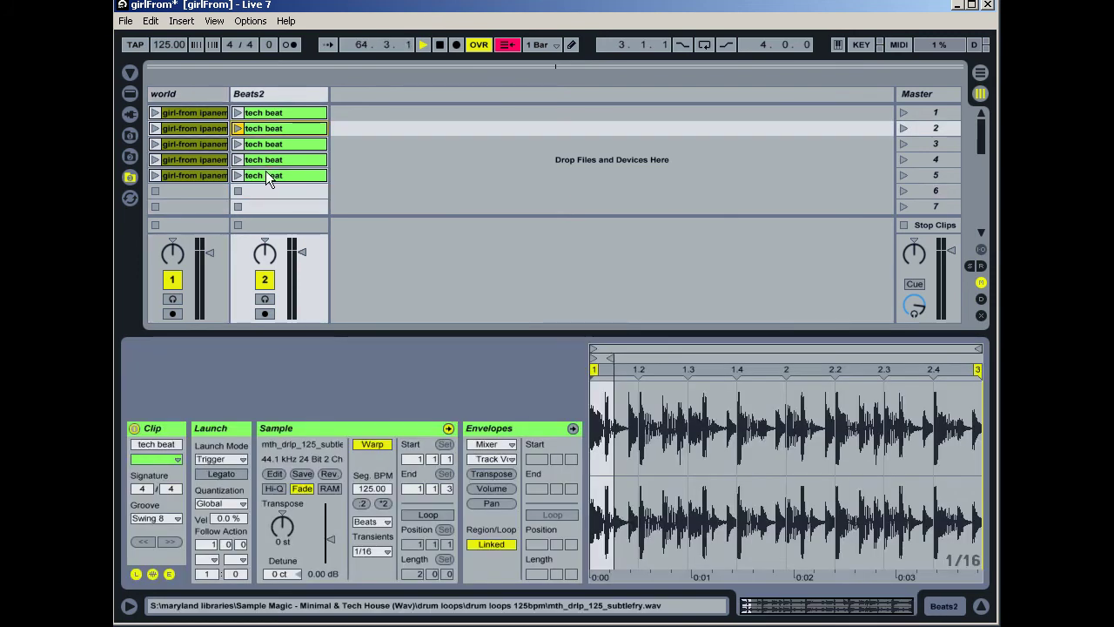
shift+click(266, 170)
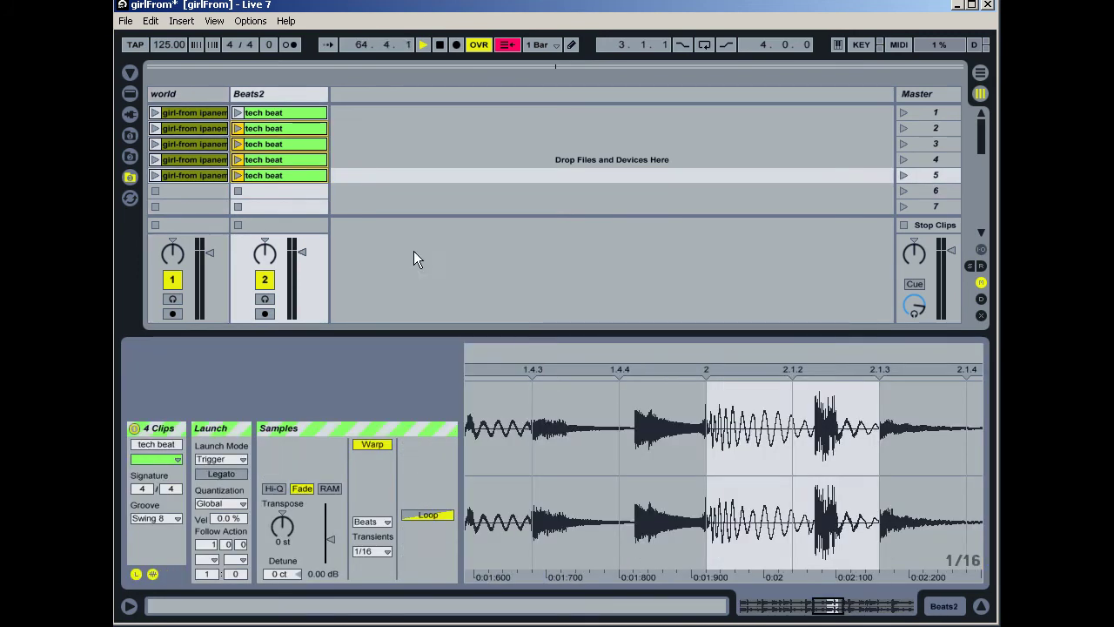
click(220, 503)
click(216, 438)
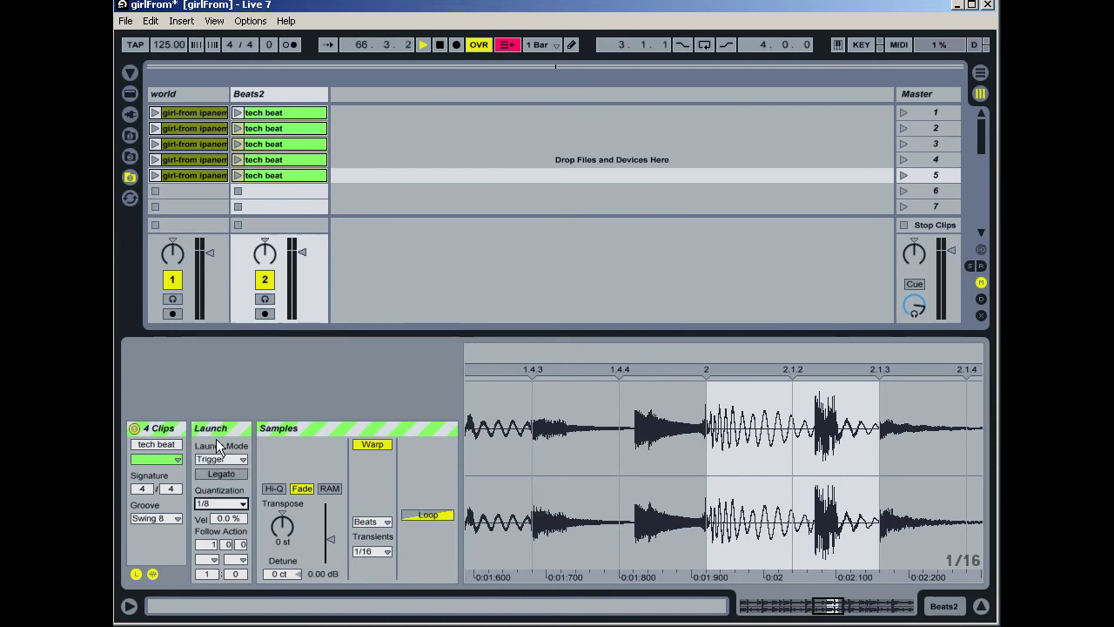
- Trigger the five tech beat clips in Beats2 in varying order to test switching between them
key(2)
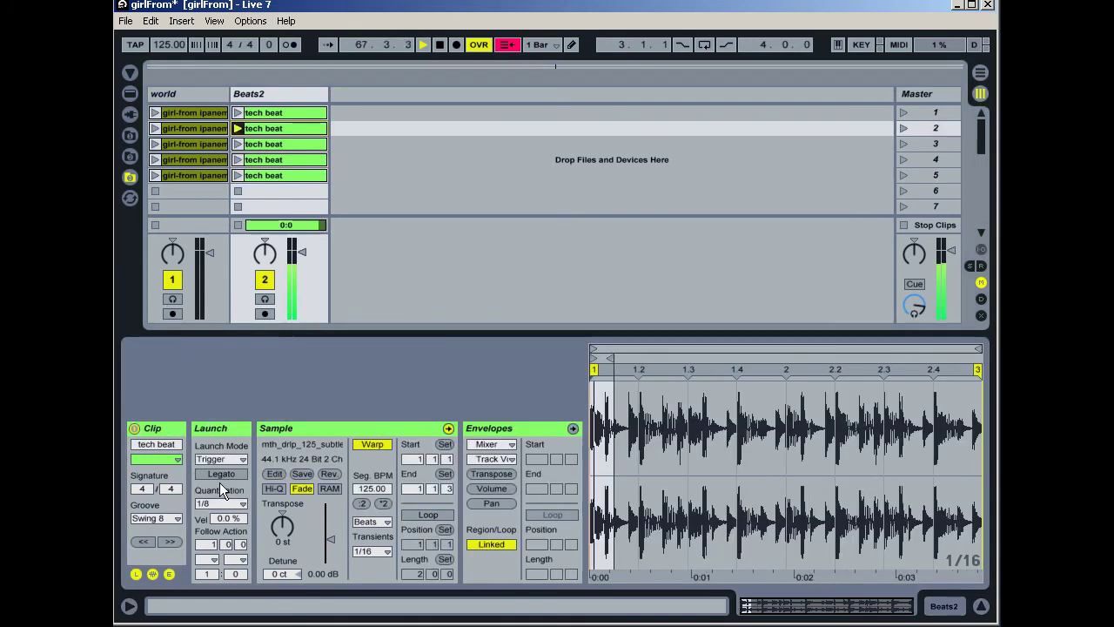
key(3)
key(4)
key(3)
key(1)
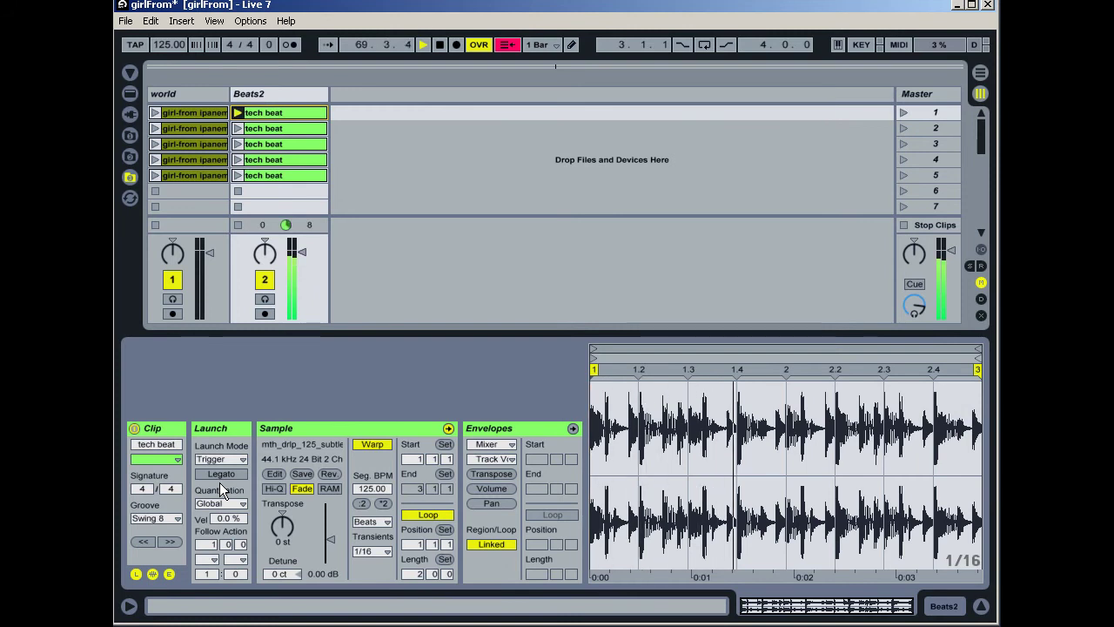
key(2)
key(3)
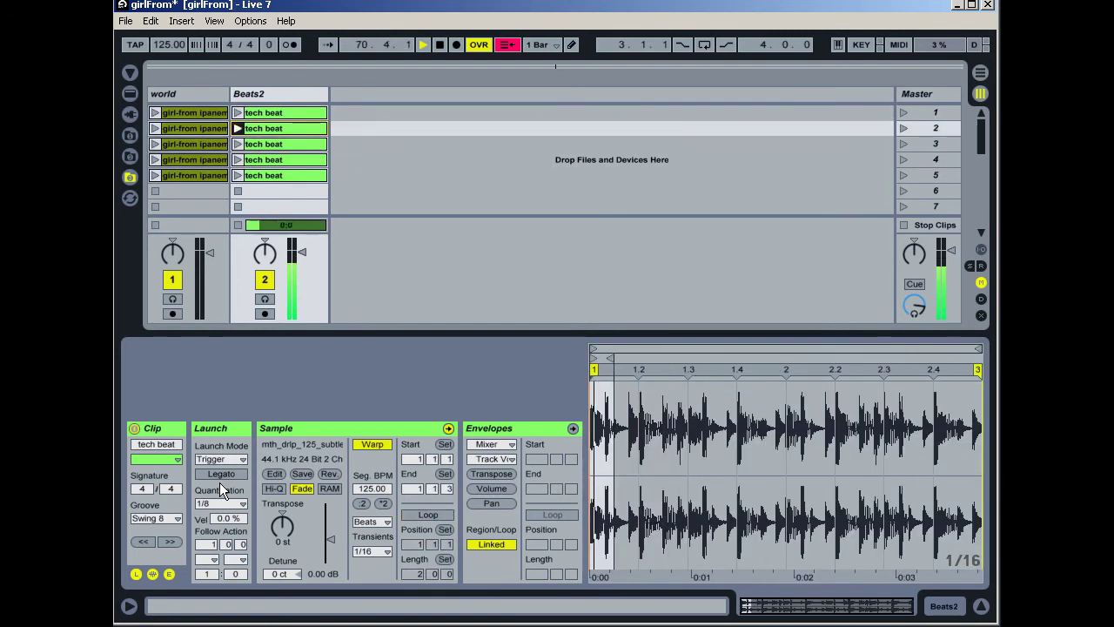
key(4)
key(5)
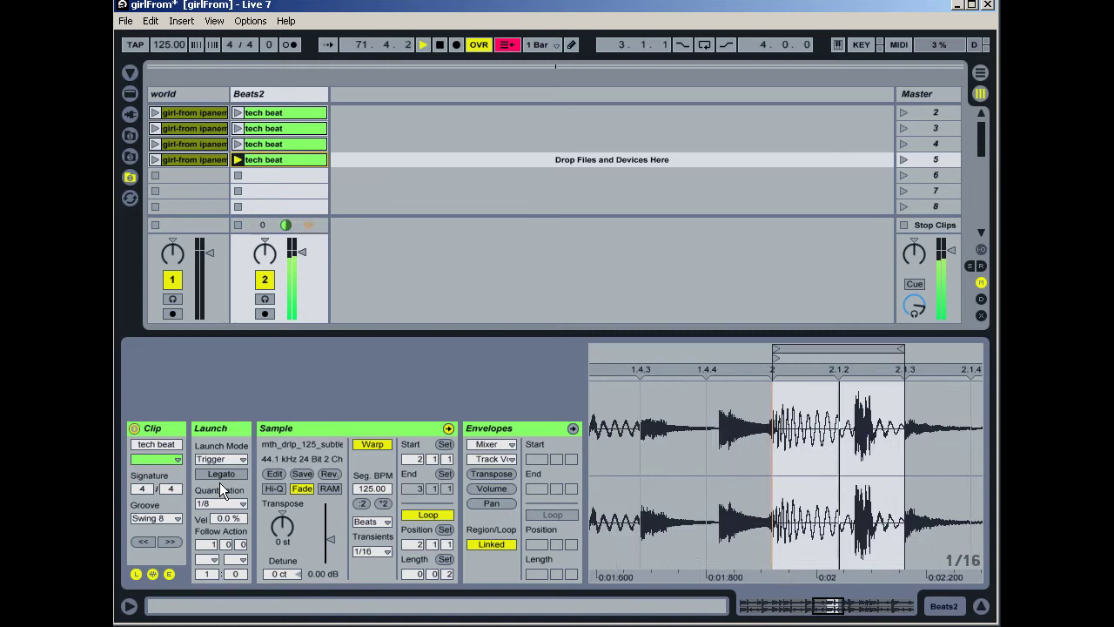
key(3)
key(2)
key(3)
key(2)
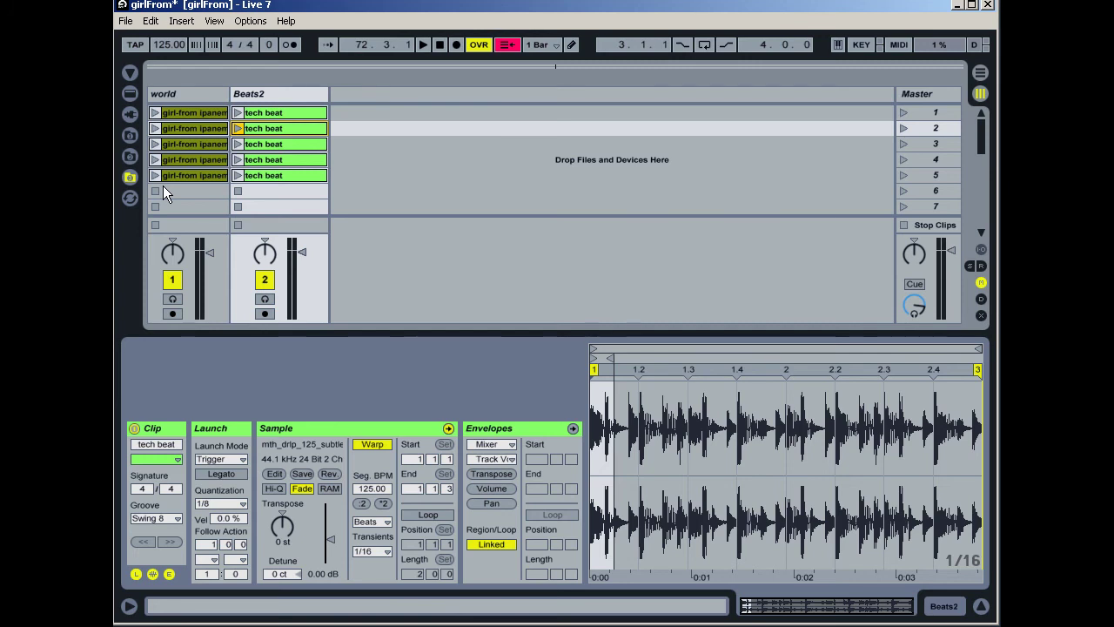
- Launch the first Beats2 clip and add the first clip of the world track over it
key(Up)
key(Return)
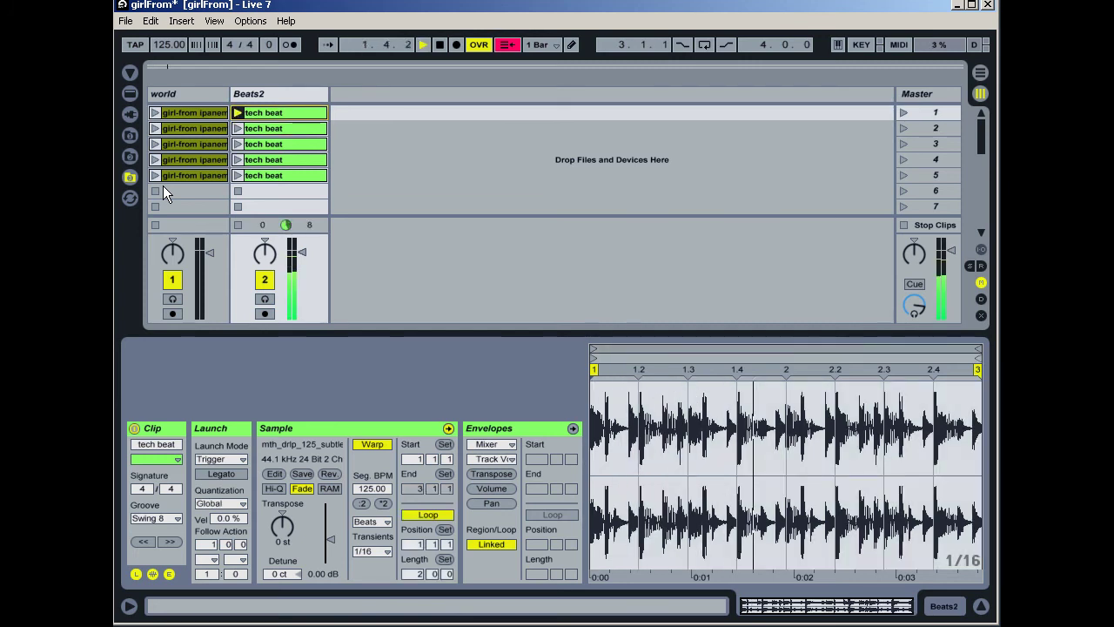
key(Left)
key(Return)
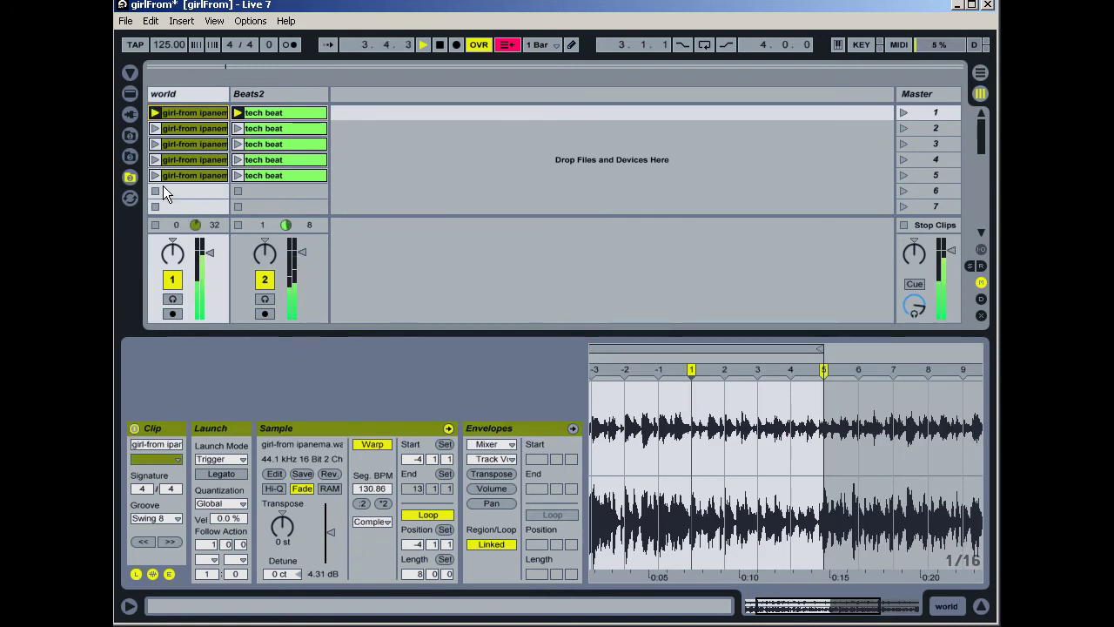
- Trigger the second to fifth world clips in varying order over the first Beats2 clip
key(Down)
key(Down)
key(Down)
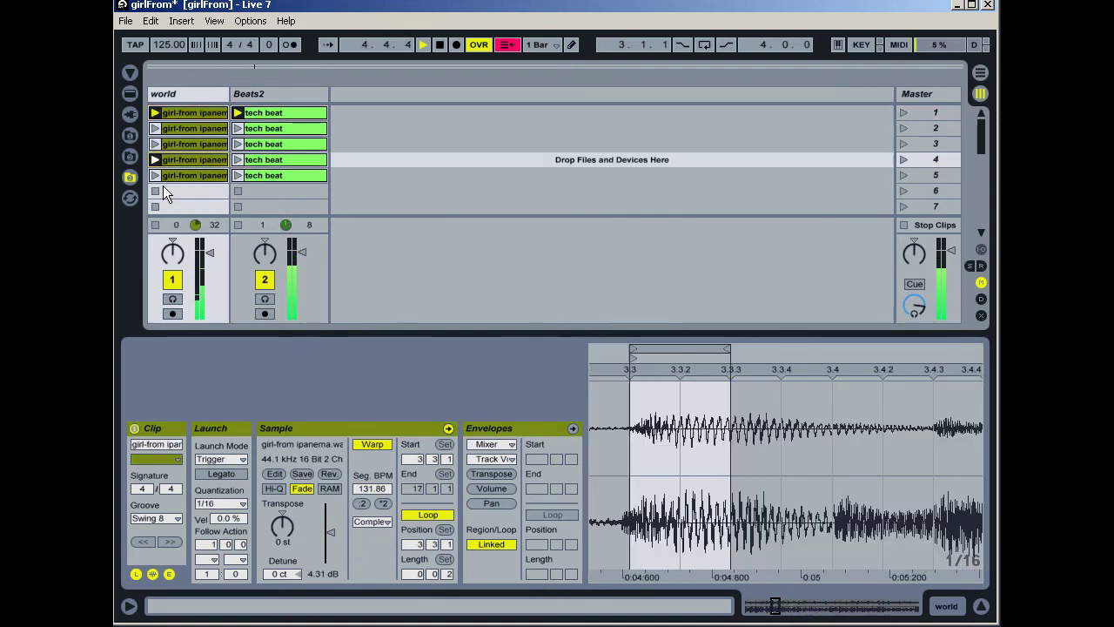
key(Down)
key(Return)
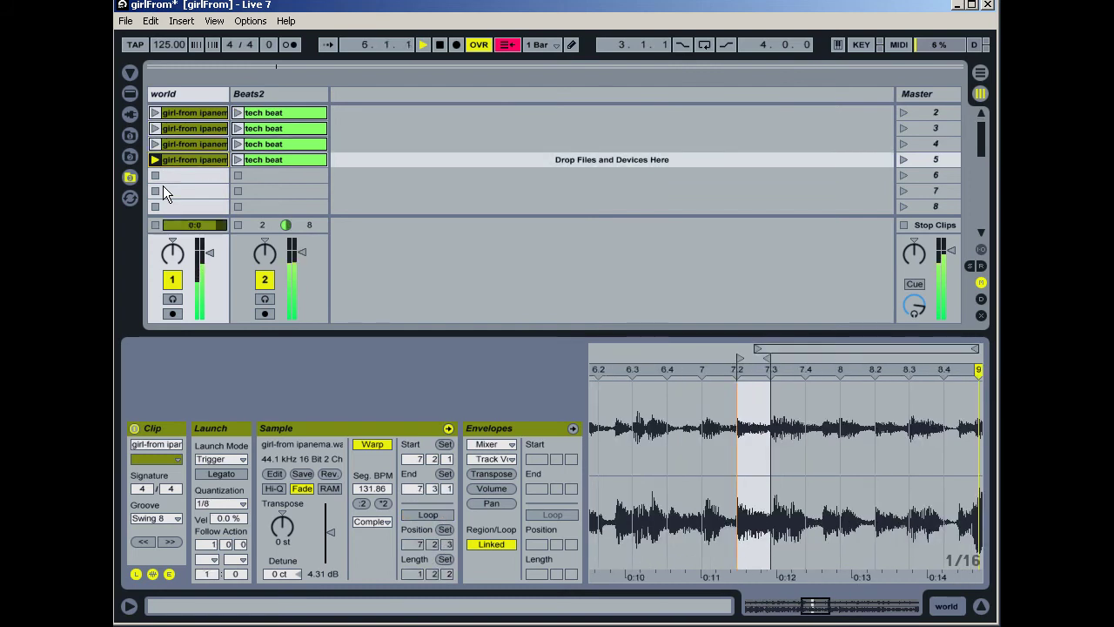
key(Up)
key(Up)
key(3)
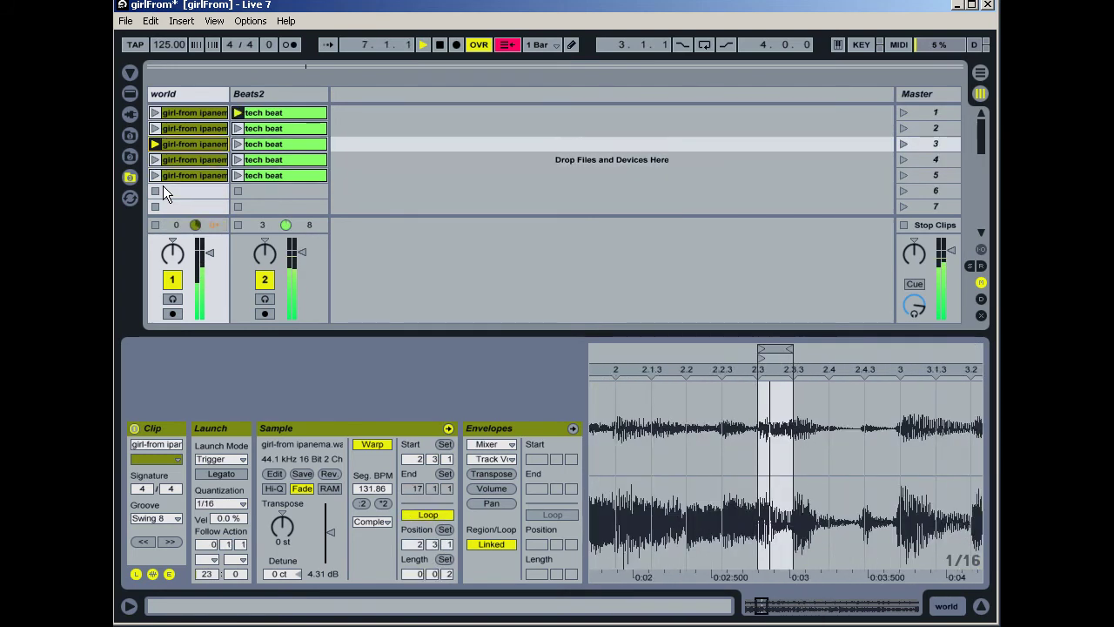
key(5)
key(3)
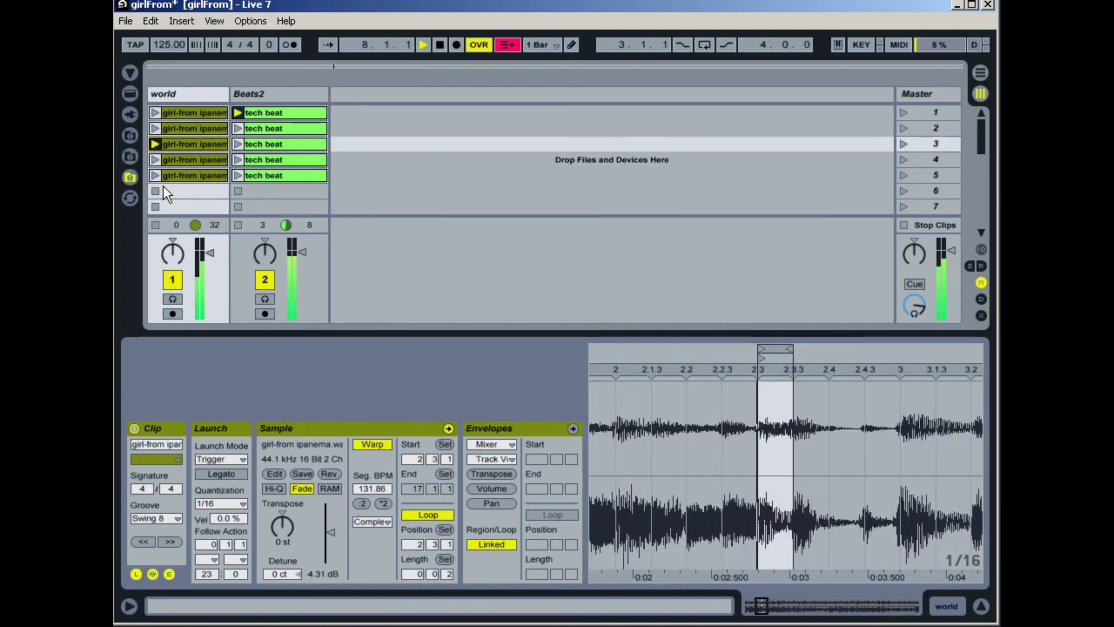
key(4)
key(2)
- Play the world and Beats2 clips against each other in quick succession, ending on the second world clip over the first beat
key(e)
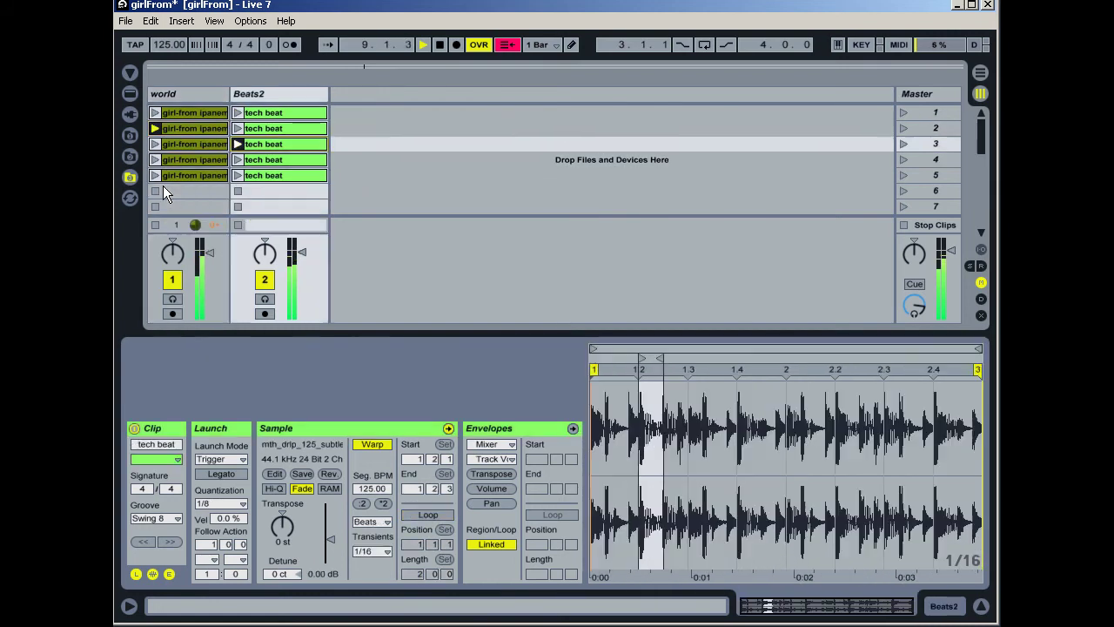
key(4)
key(e)
key(4)
key(2)
key(e)
key(t)
key(3)
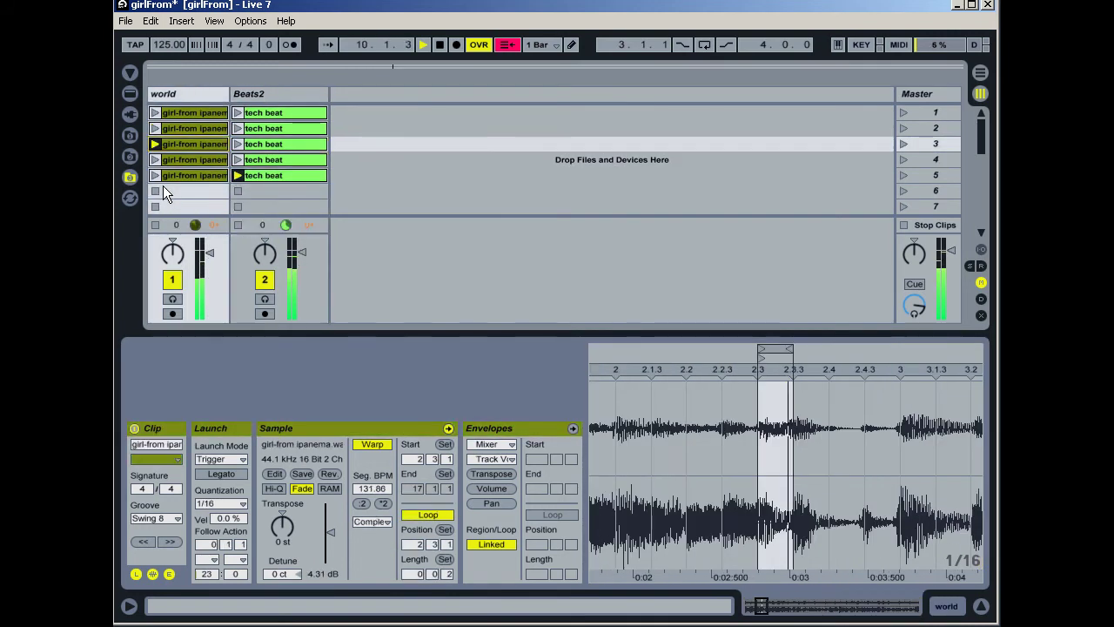
key(w)
key(4)
key(e)
key(5)
key(r)
key(t)
key(2)
key(4)
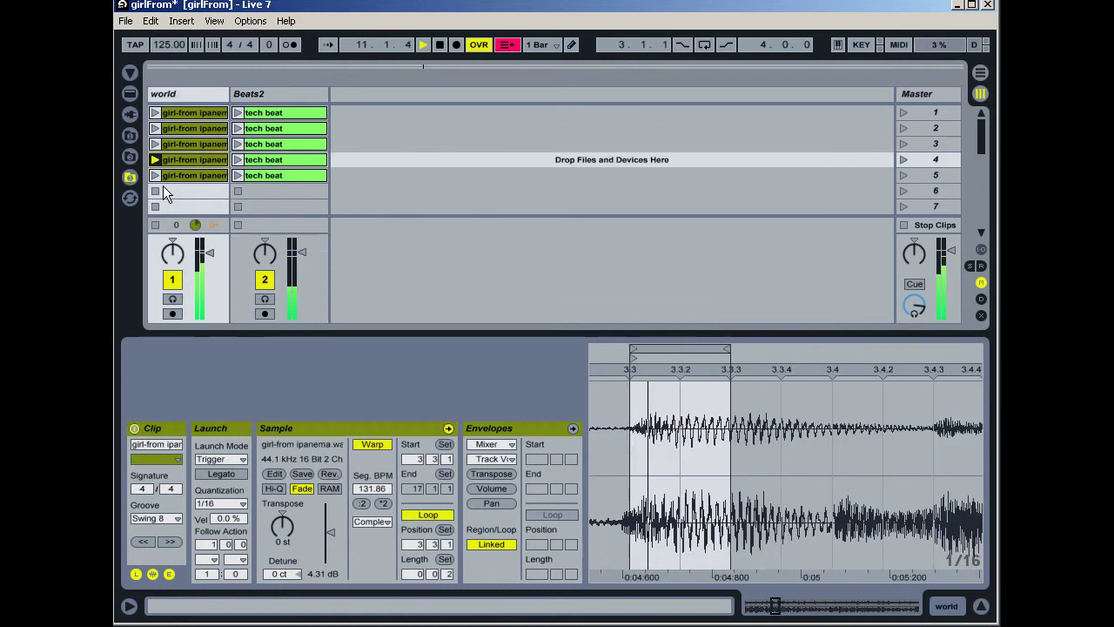
key(w)
key(4)
key(q)
key(2)
key(q)
key(2)
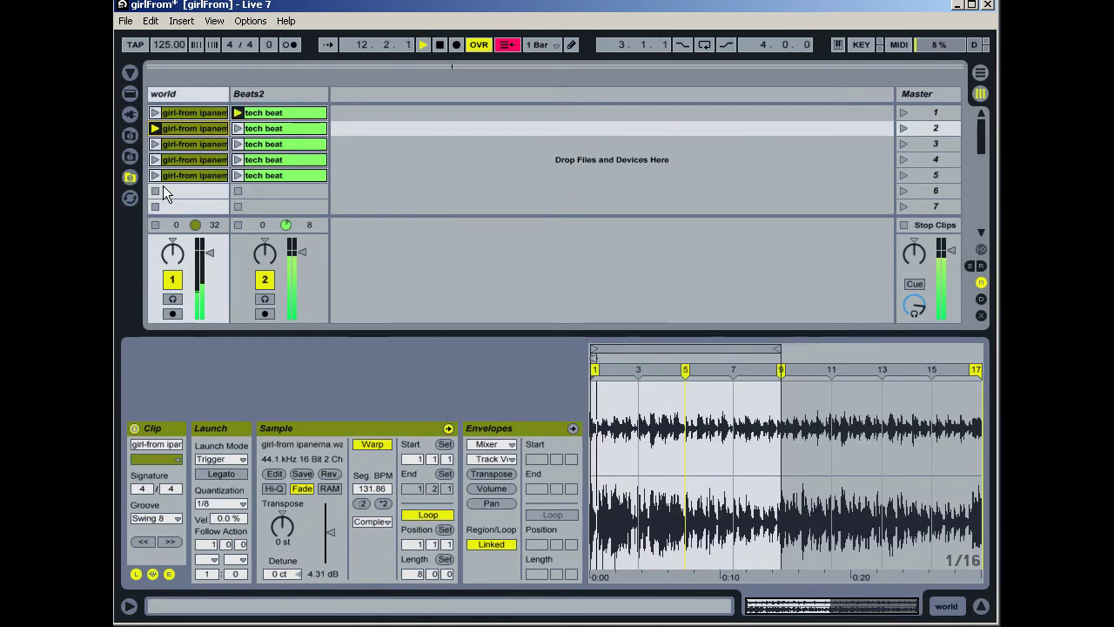
- Return the world track to its first clip and trigger the Beats2 clips in varying order over it, ending on the first beat
key(1)
key(2)
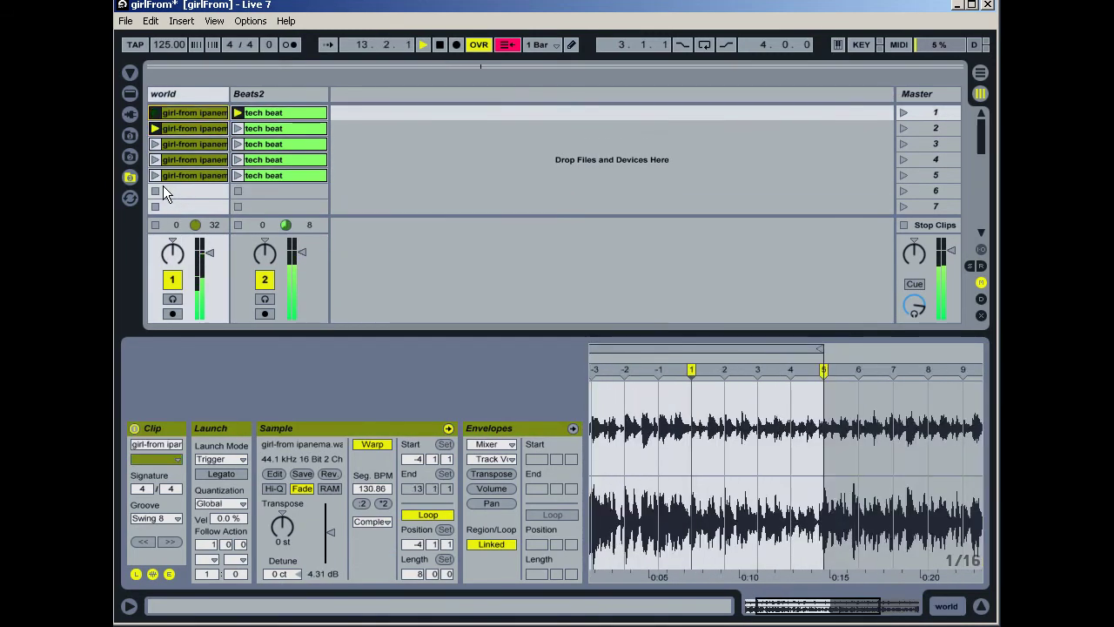
key(1)
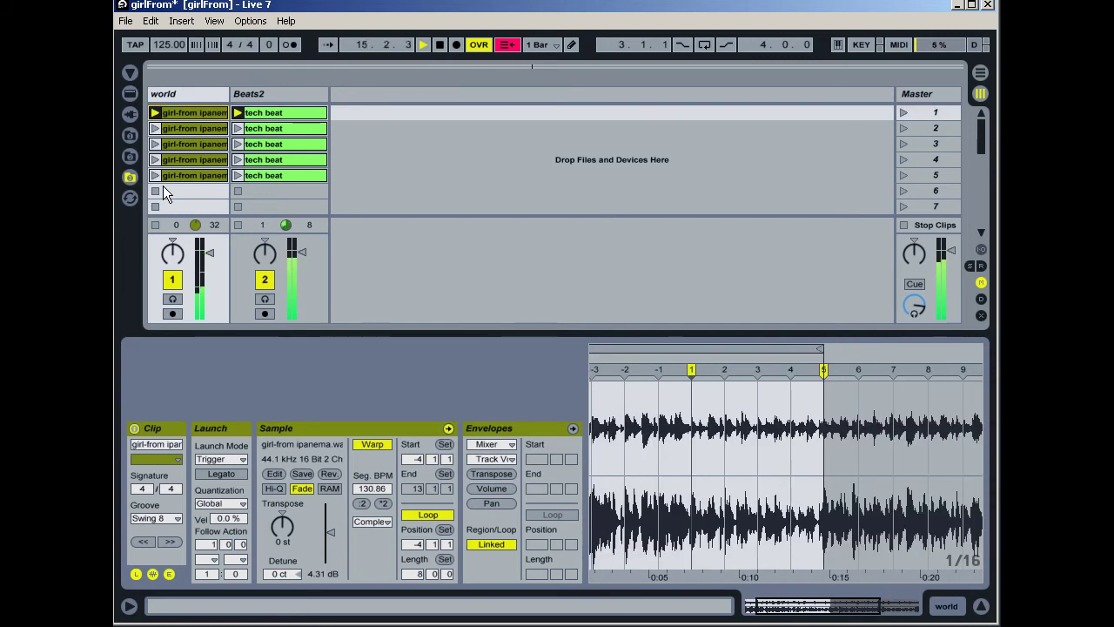
key(e)
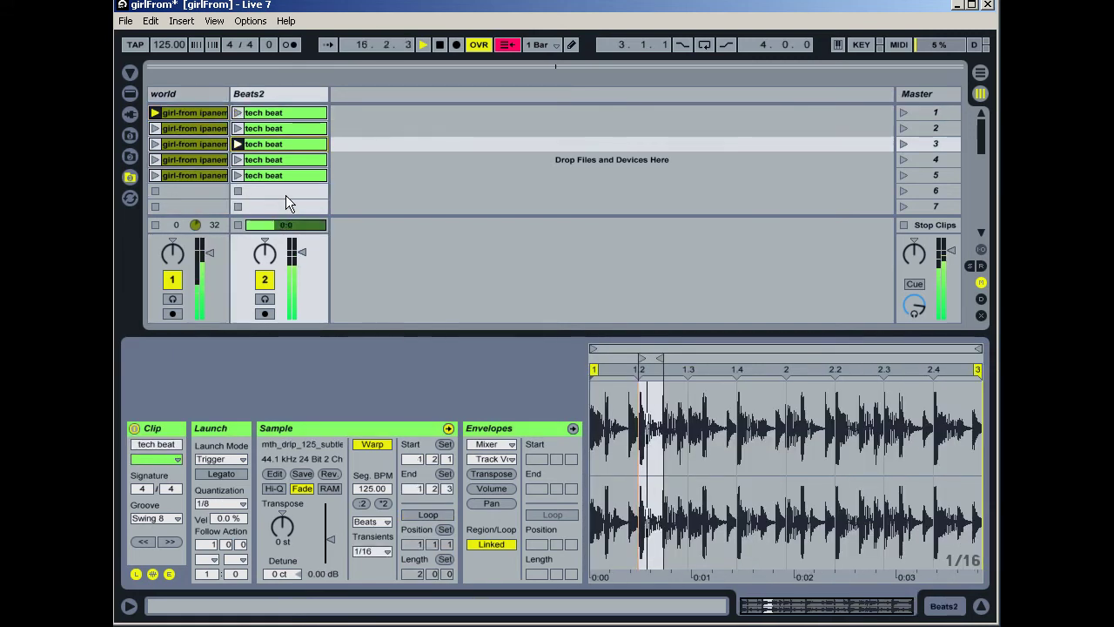
key(w)
key(e)
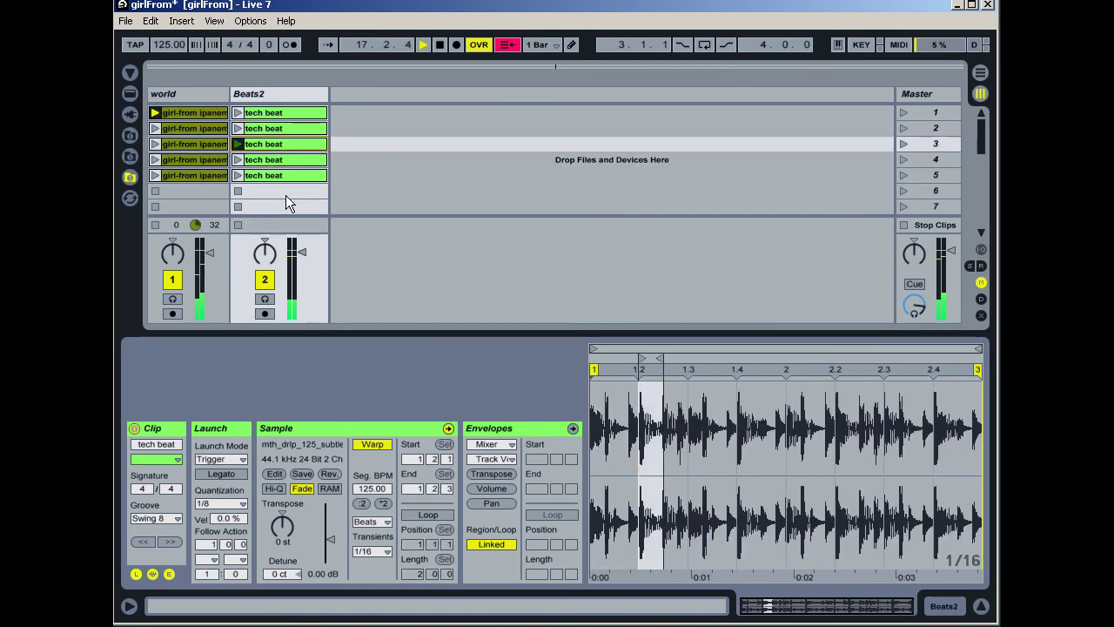
key(r)
key(t)
key(e)
key(w)
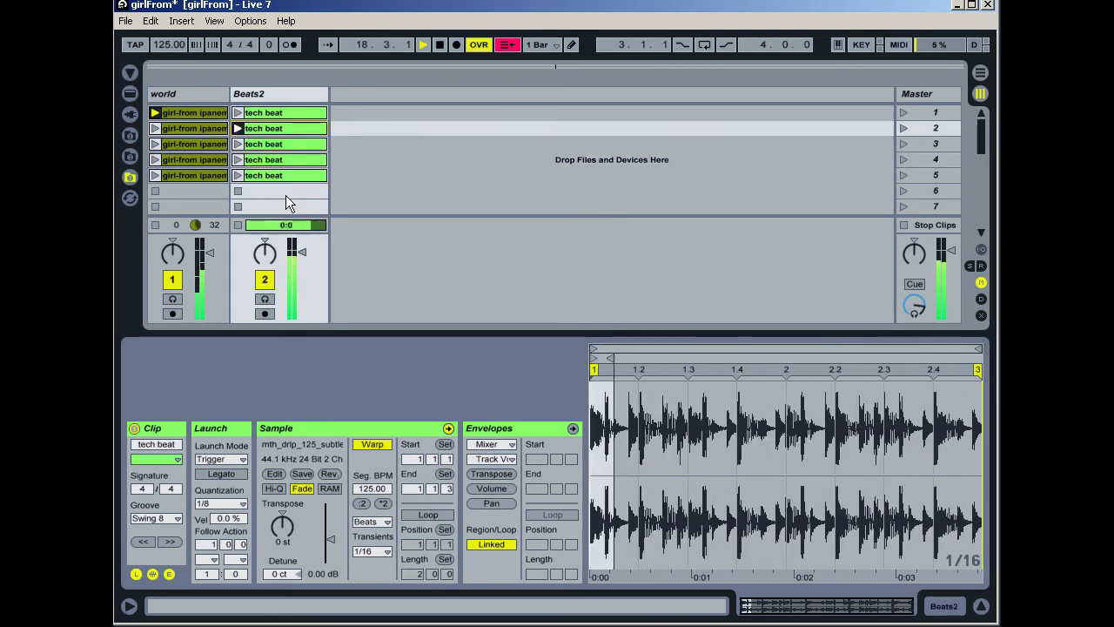
key(e)
key(q)
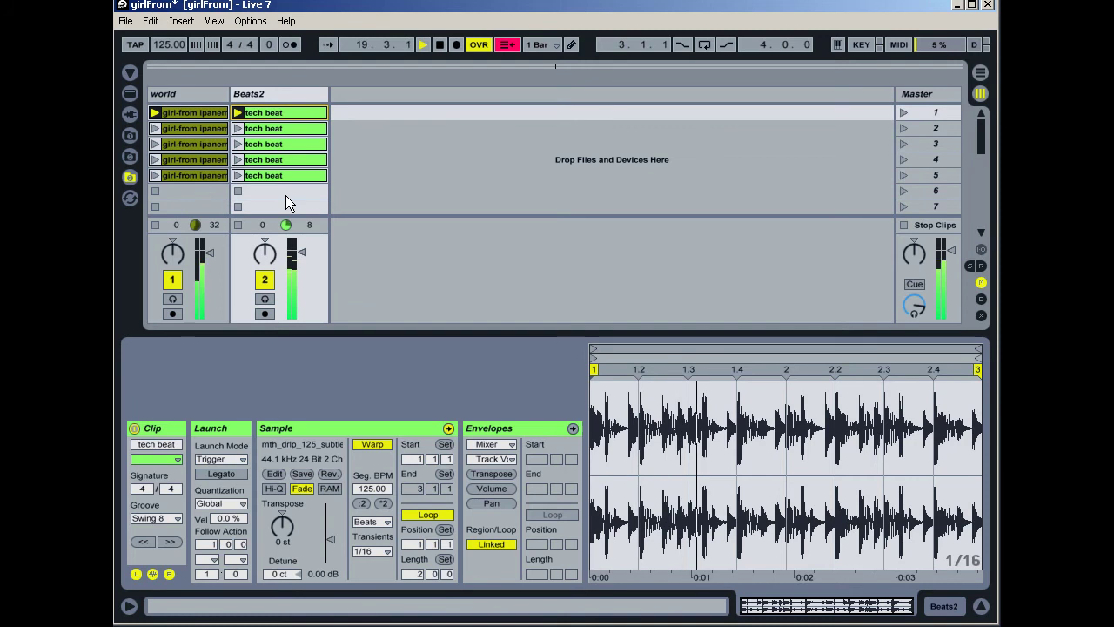
- Alternate rapidly between clips of the world track and clips of Beats2, and stop playback
key(g)
key(f)
key(e)
key(g)
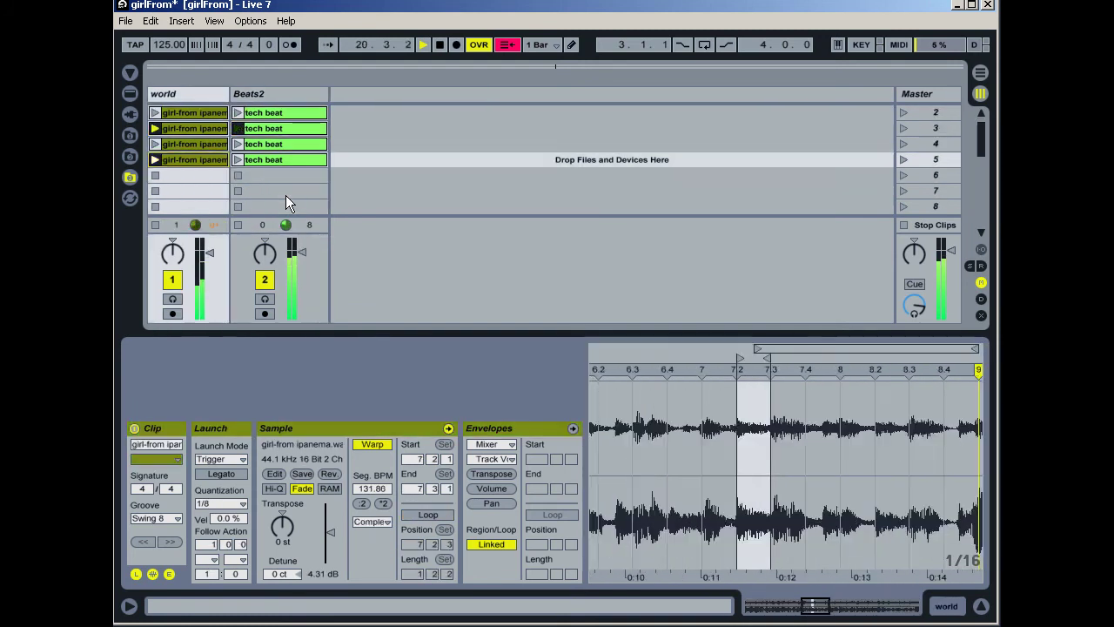
key(e)
key(g)
key(q)
key(a)
key(s)
key(e)
key(g)
key(w)
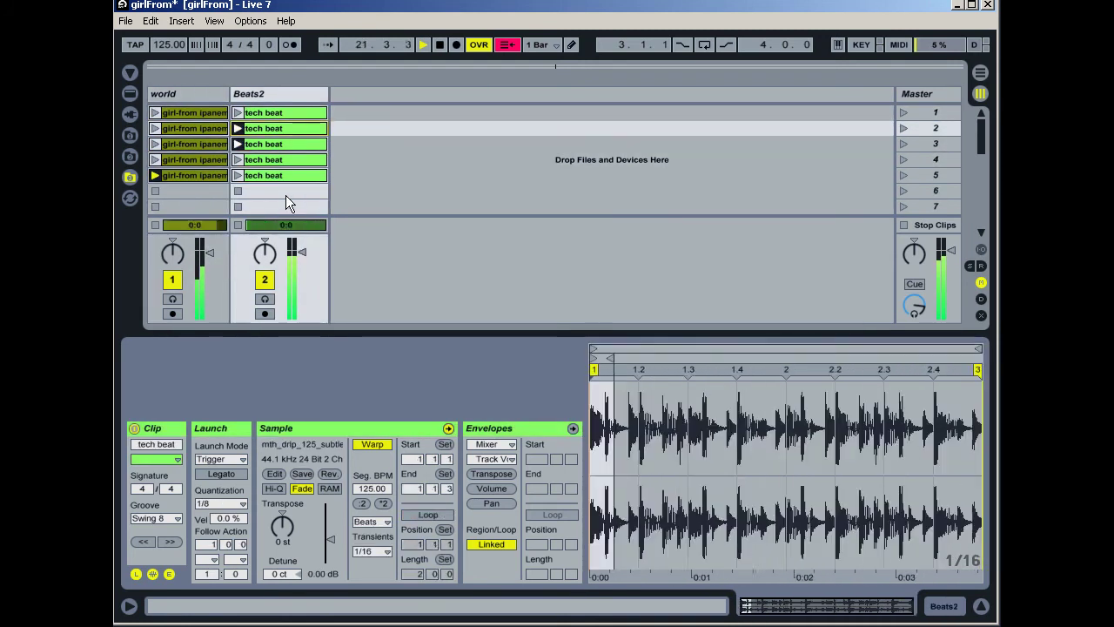
key(f)
key(g)
key(space)
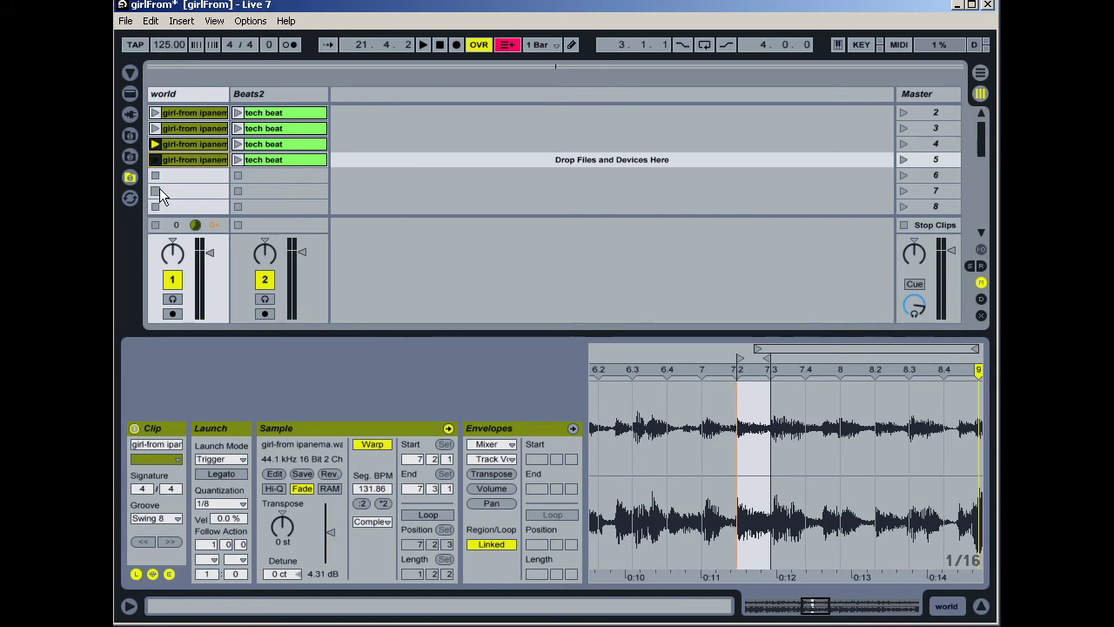
- Launch the fourth world clip and stop it from an empty slot, twice, to hear how it keeps looping
scroll(357, 197, up, 1)
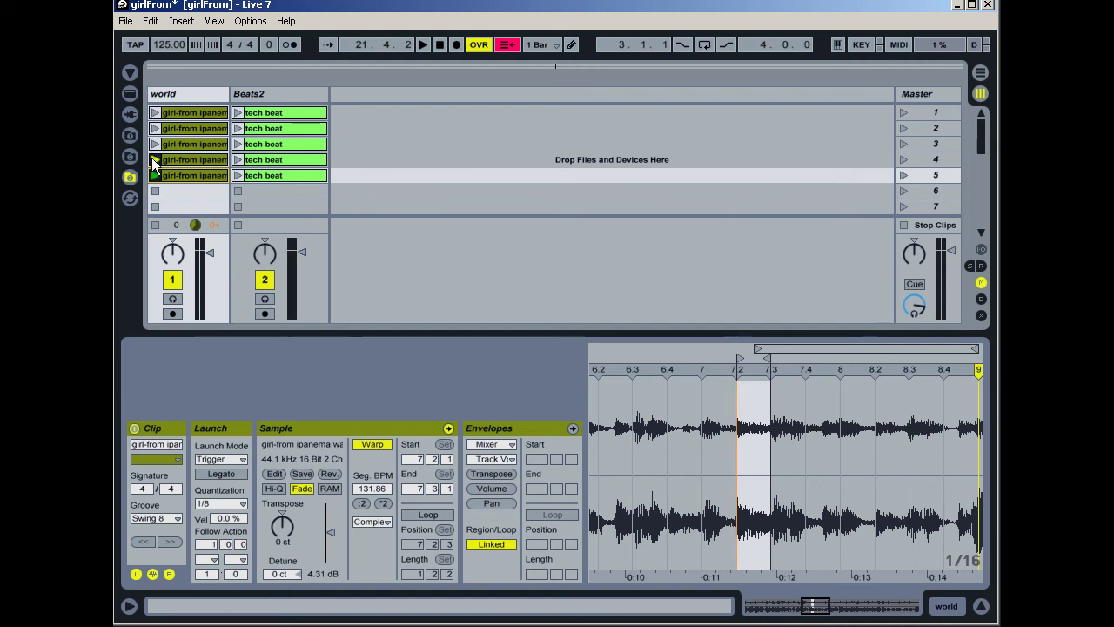
click(153, 160)
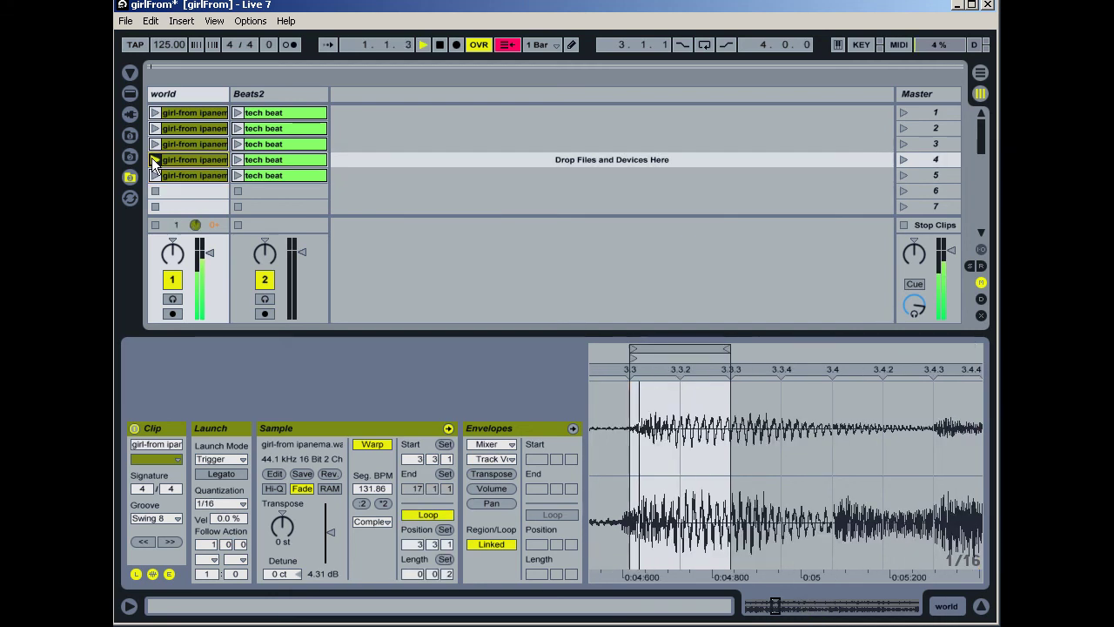
click(152, 188)
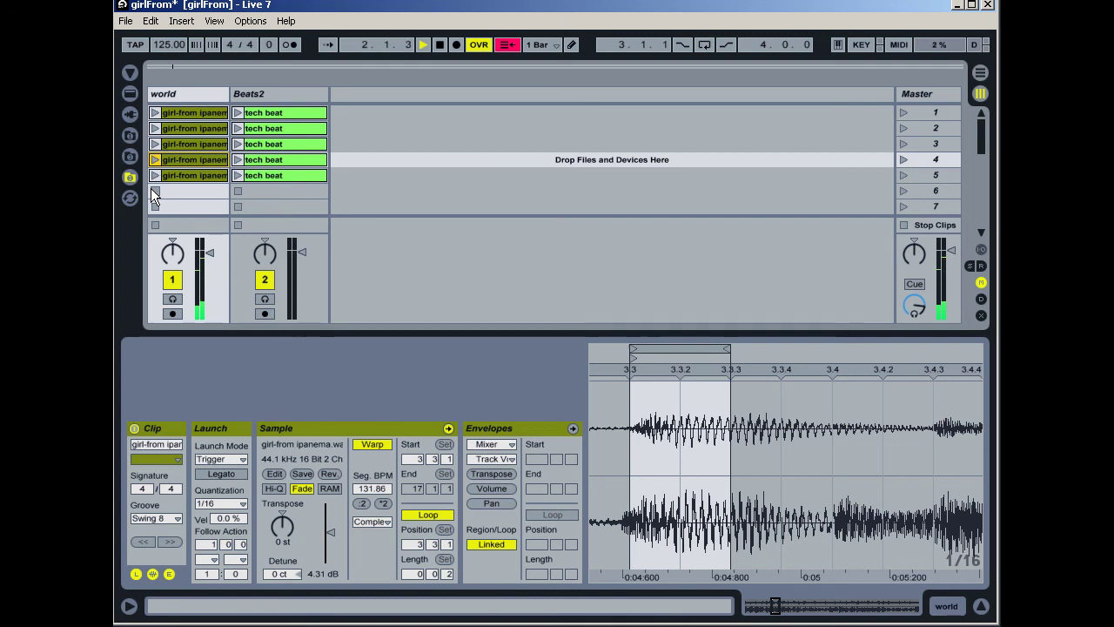
click(153, 163)
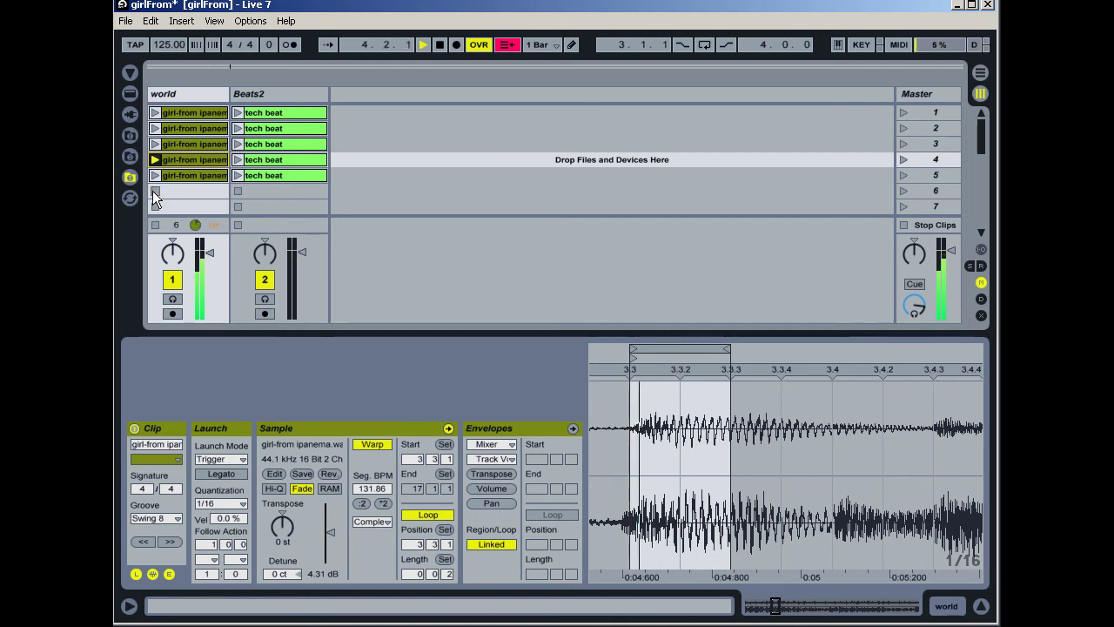
click(153, 192)
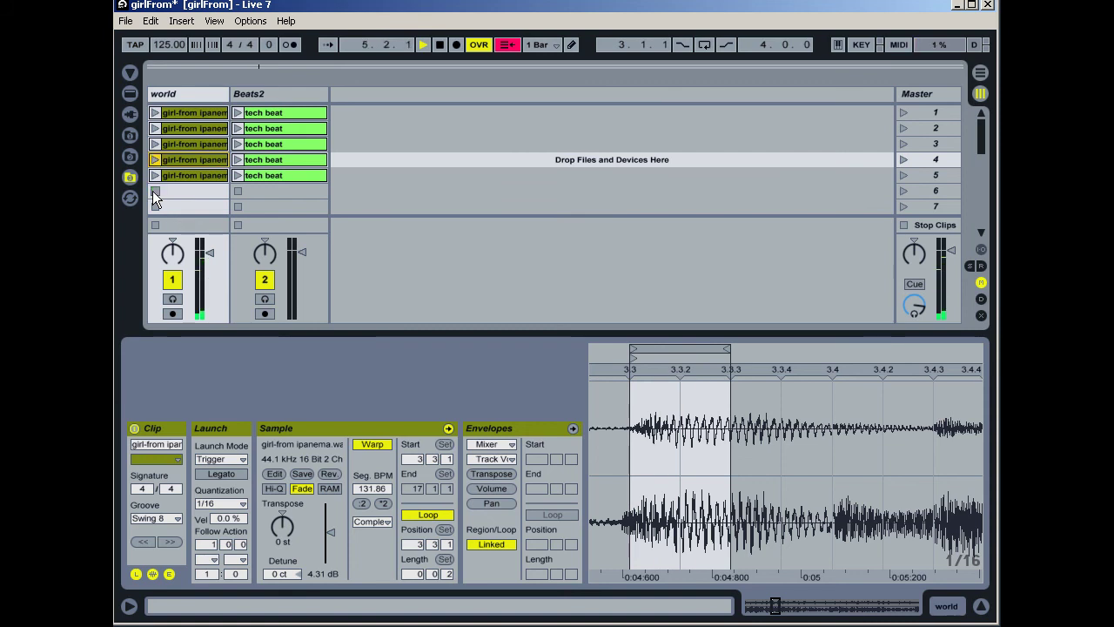
- Set the follow action of the fourth world clip to Stop and launch the clip to test it
click(173, 162)
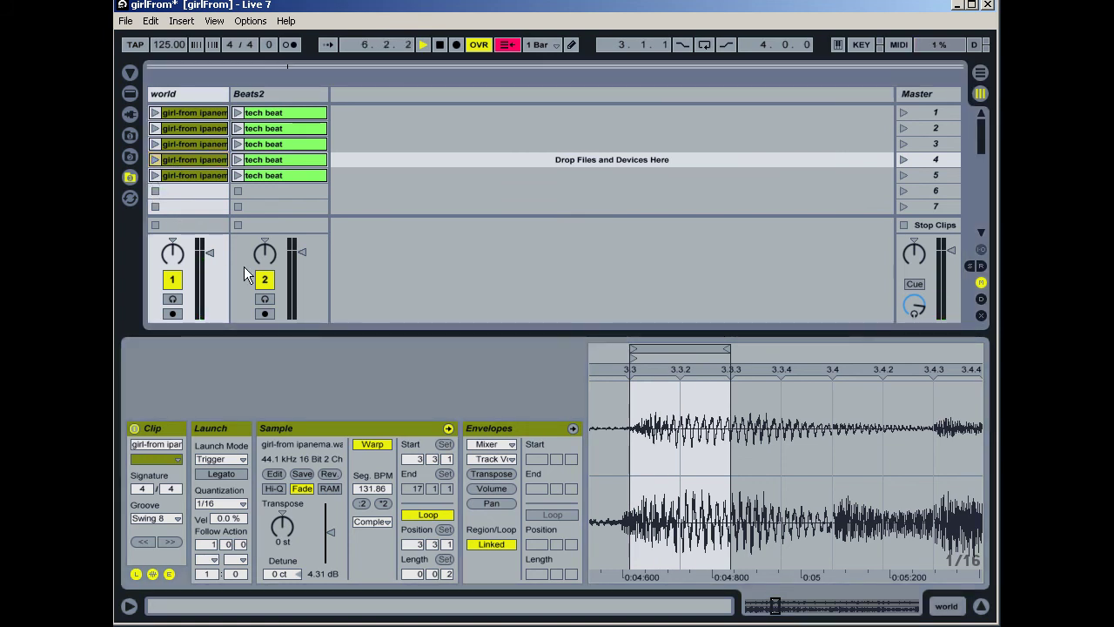
click(209, 560)
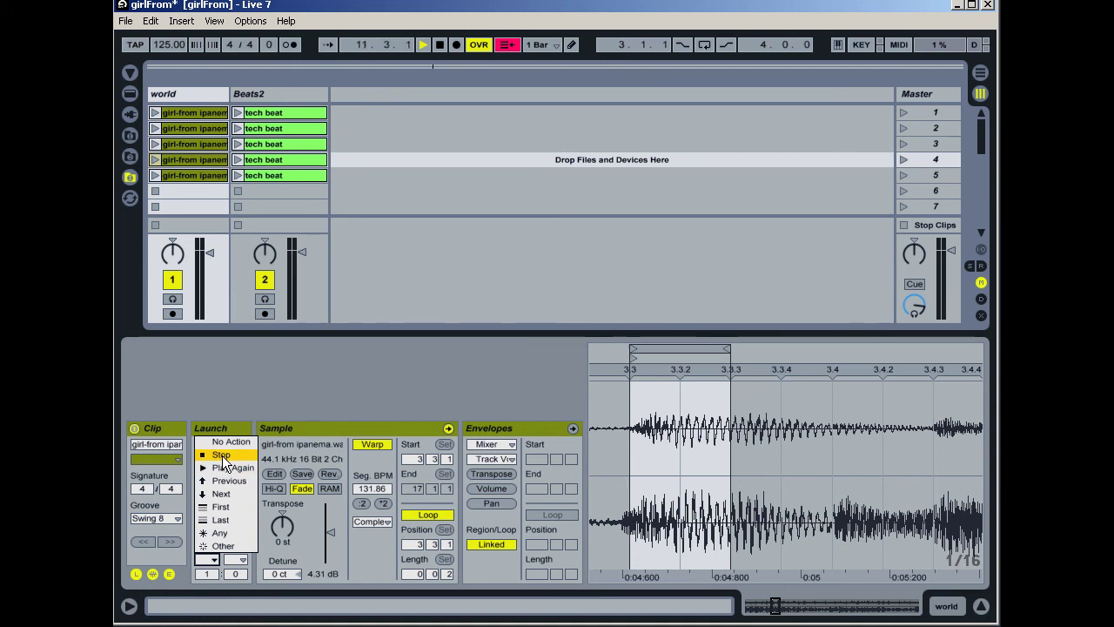
click(223, 456)
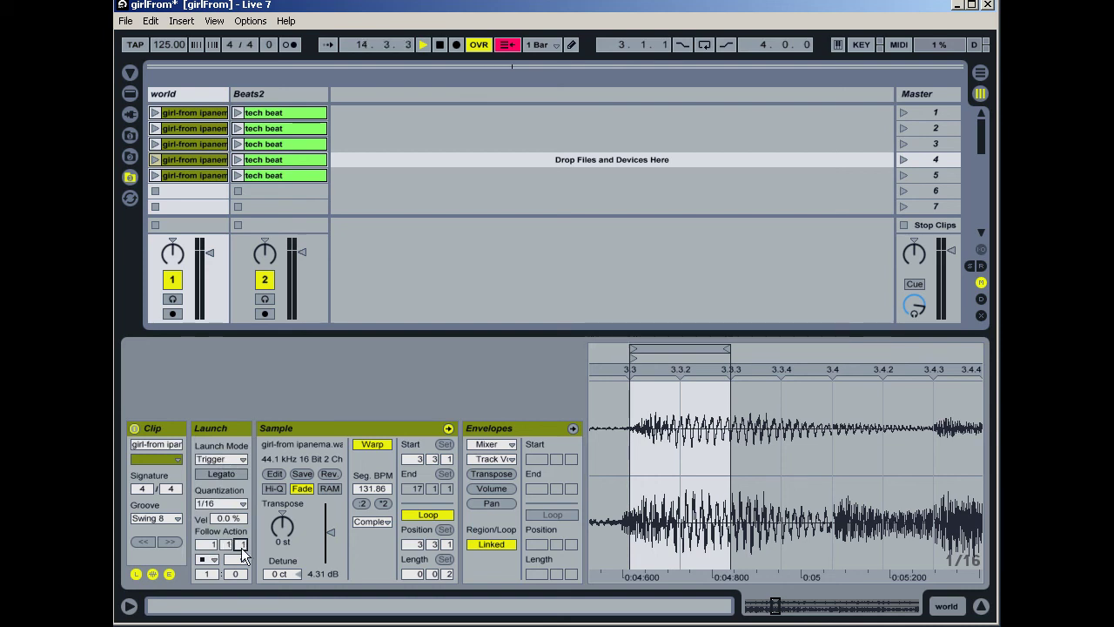
key(Return)
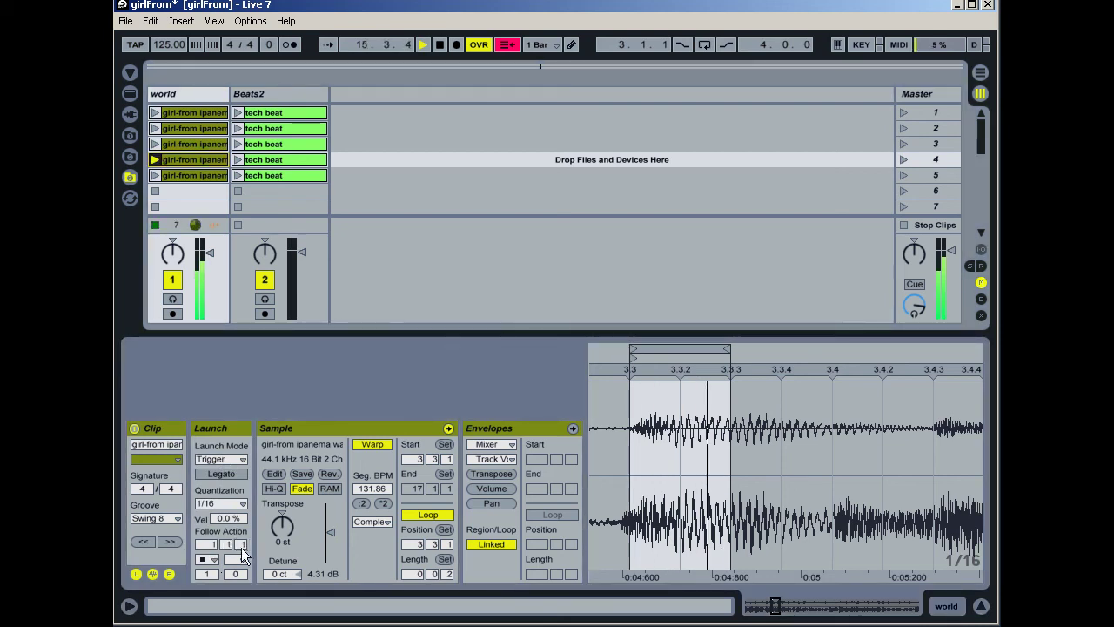
- Adjust the fourth world clip's follow action time to 0.2.0, relaunching the clip to check when it stops
drag(242, 548, 241, 561)
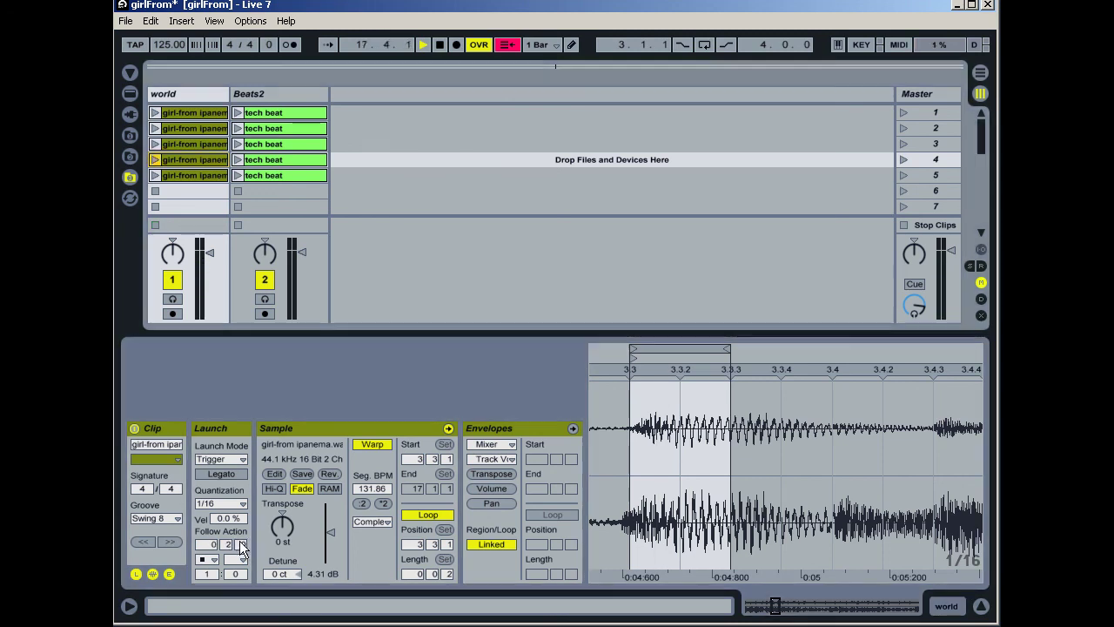
key(Return)
click(242, 544)
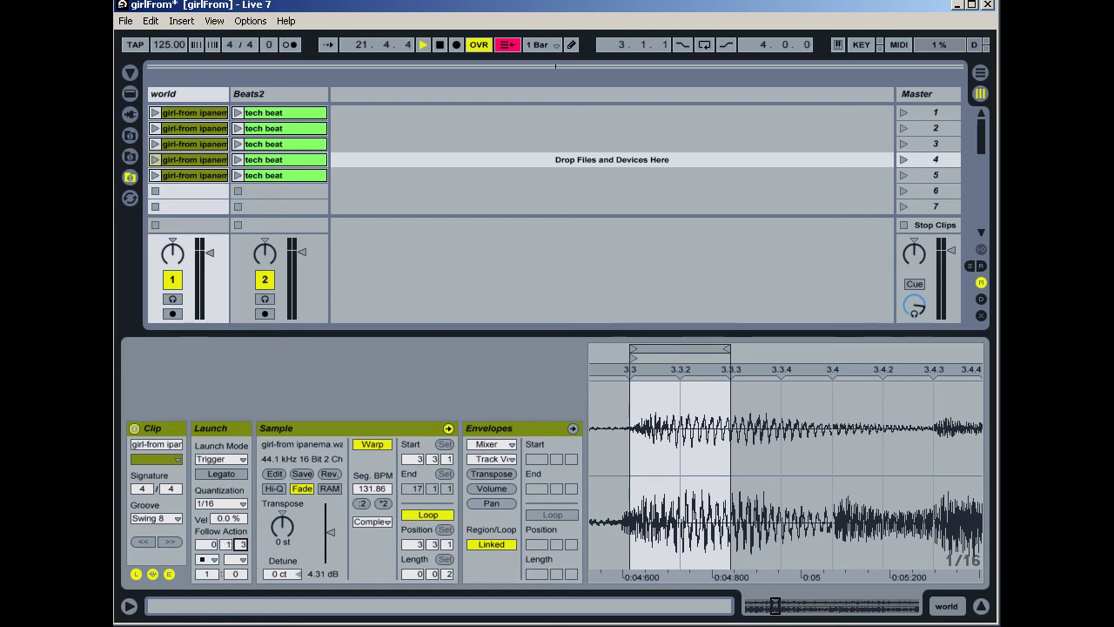
click(154, 159)
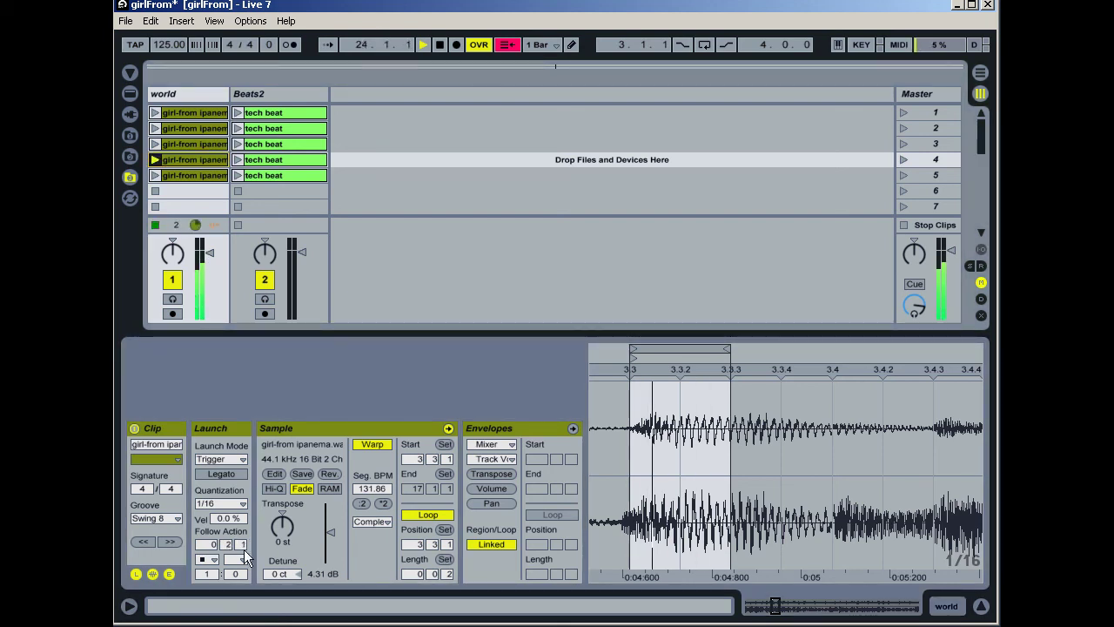
drag(243, 545, 244, 558)
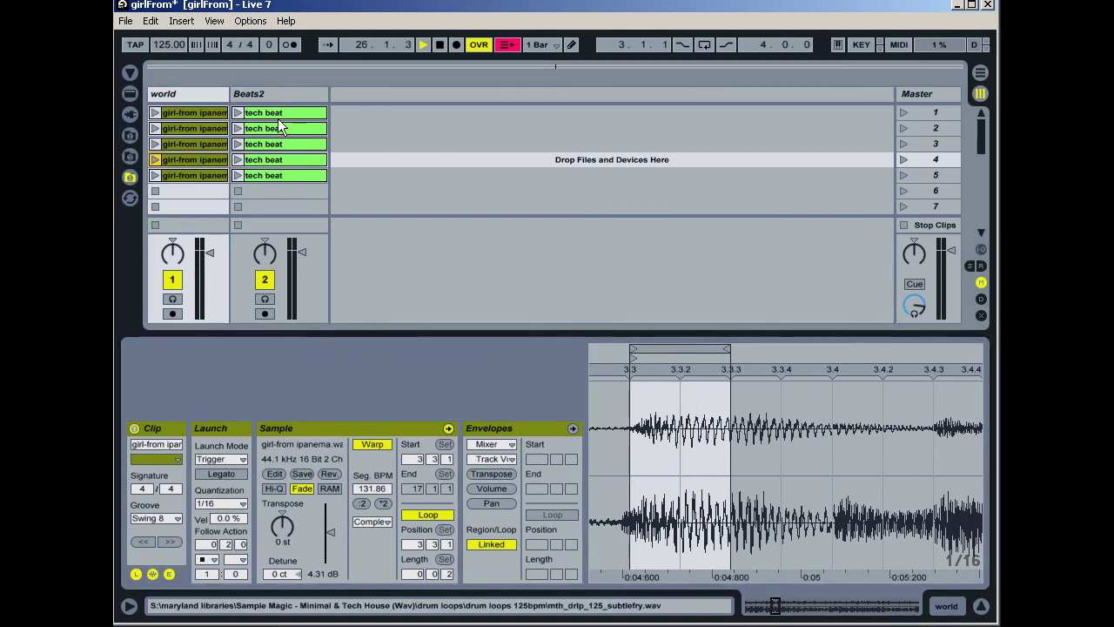
- Launch the first Beats2 clip and trigger the first, fourth, fifth and third world clips over the beat
click(236, 112)
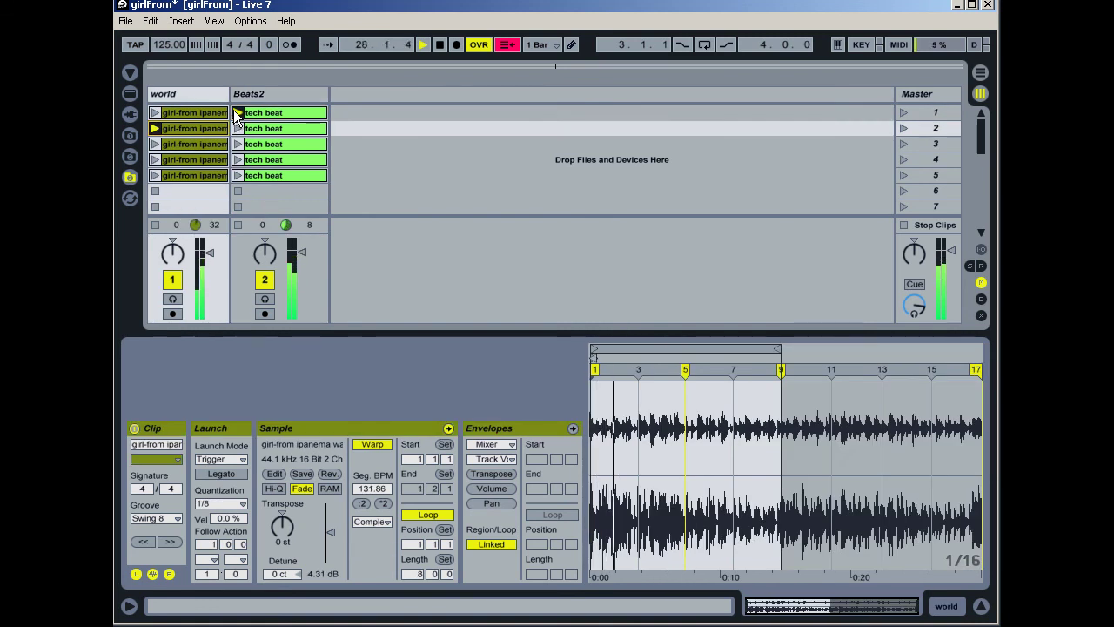
key(Up)
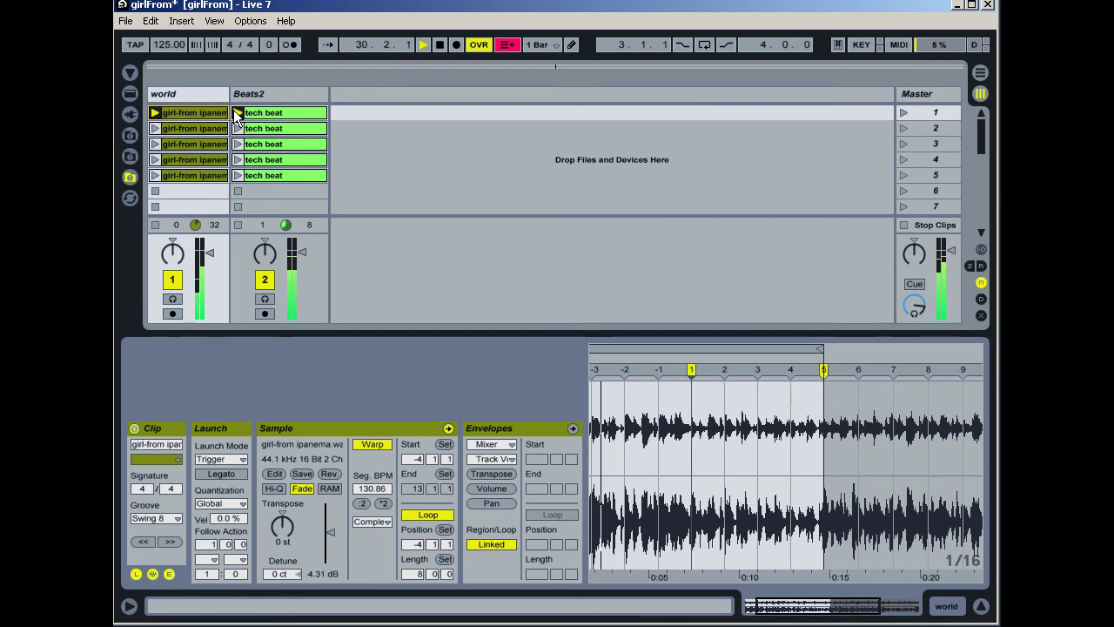
key(4)
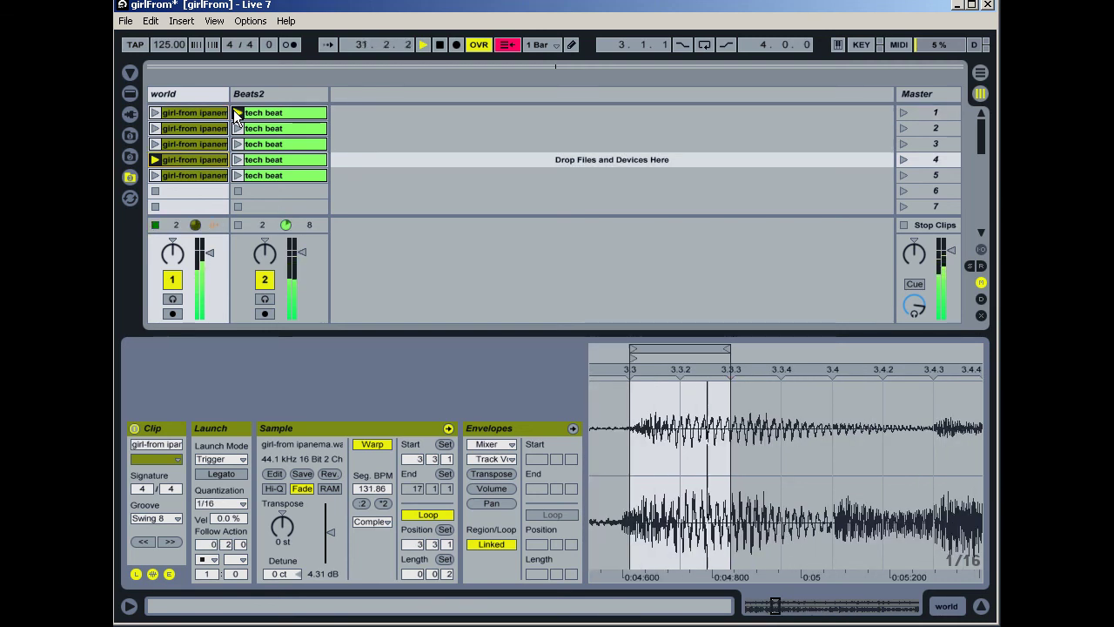
key(5)
key(3)
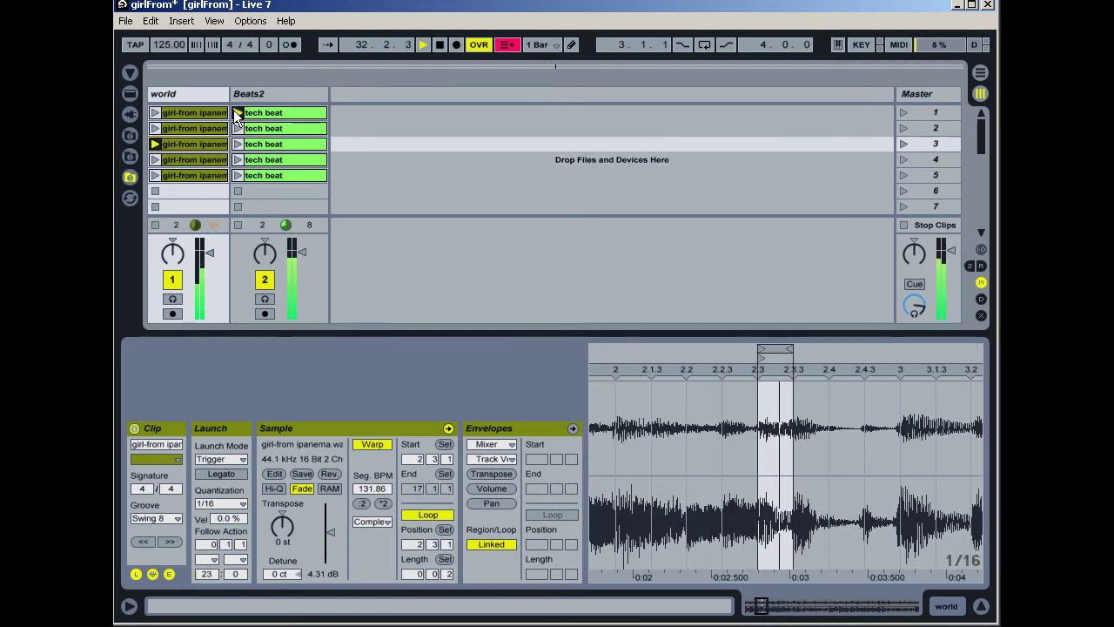
- Alternate repeatedly between the third and fourth world clips over the running beat to hear them played rhythmically
key(4)
key(3)
key(4)
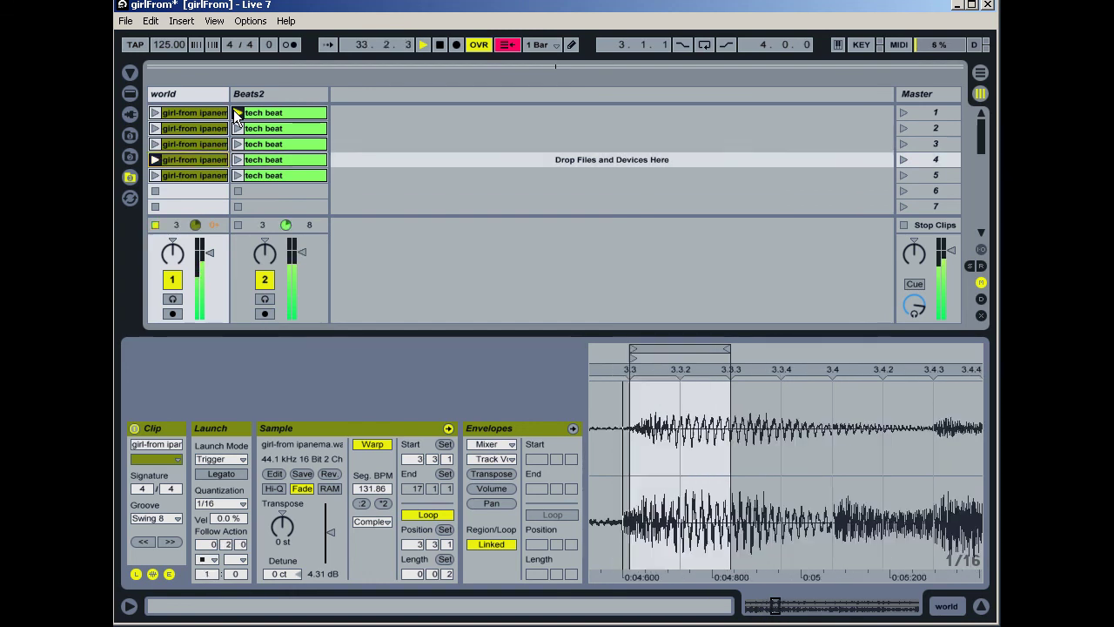
key(3)
key(4)
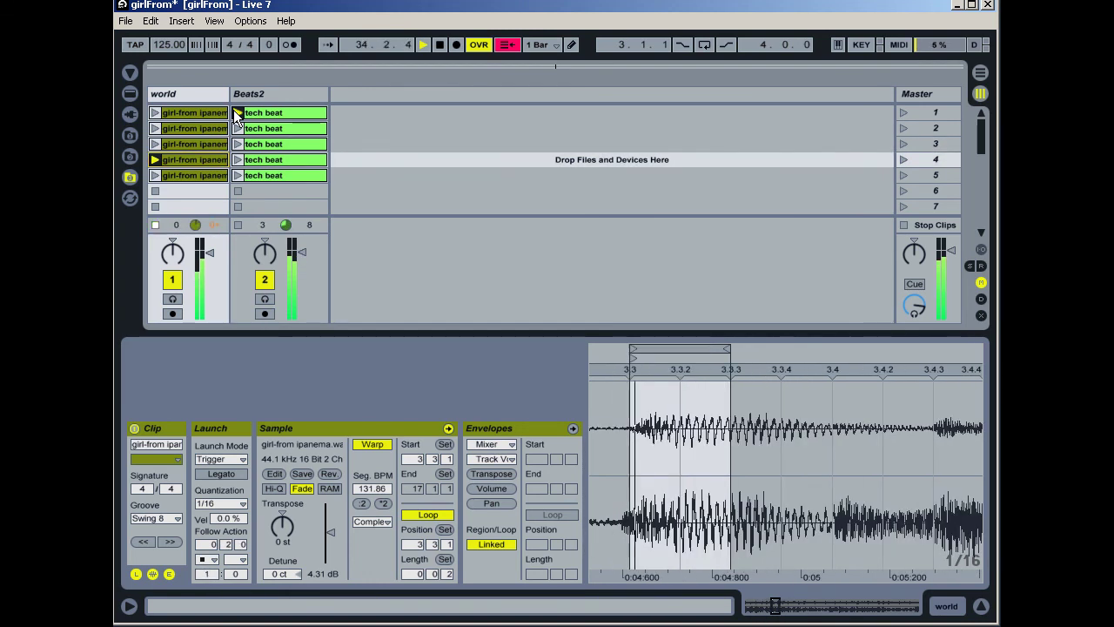
key(3)
key(4)
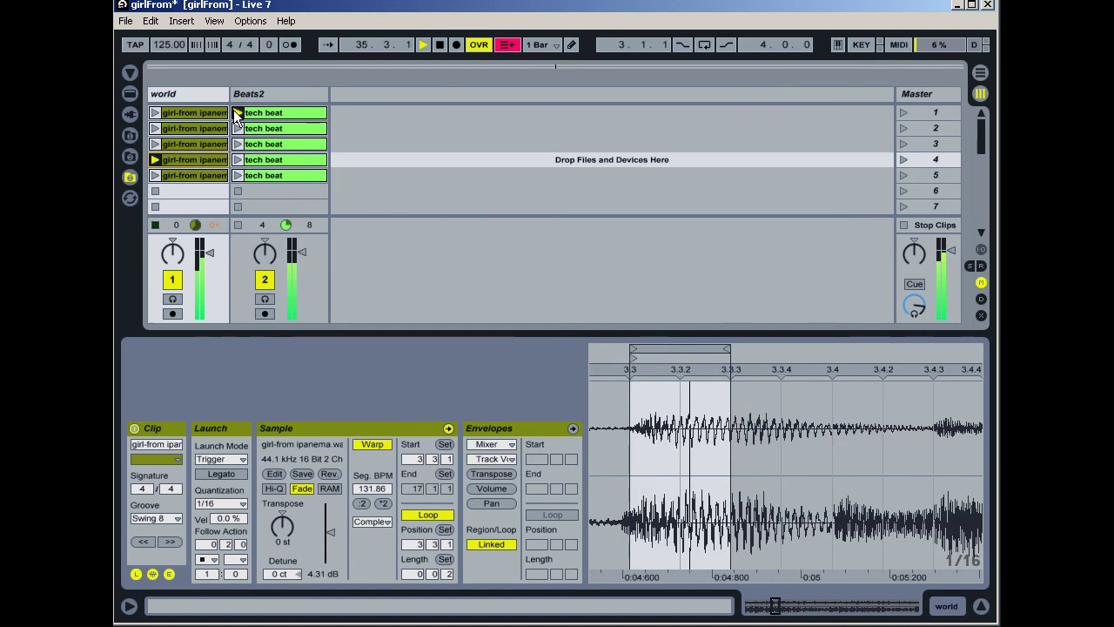
key(3)
key(4)
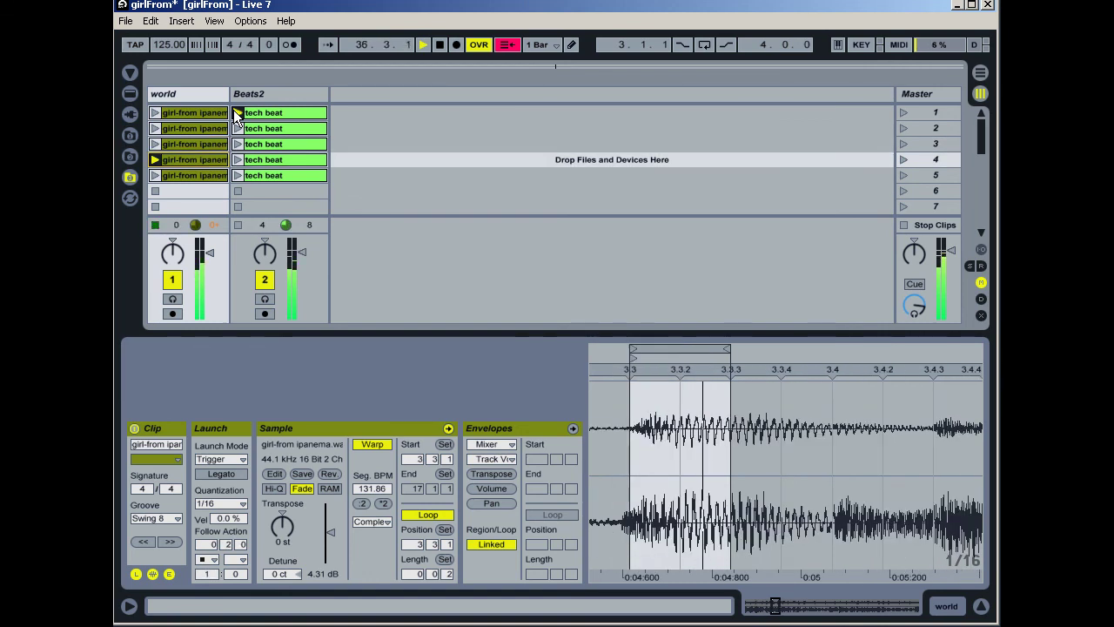
- Switch between the second, third, fourth and fifth world clips over the beat, finishing on the fifth clip
key(3)
key(2)
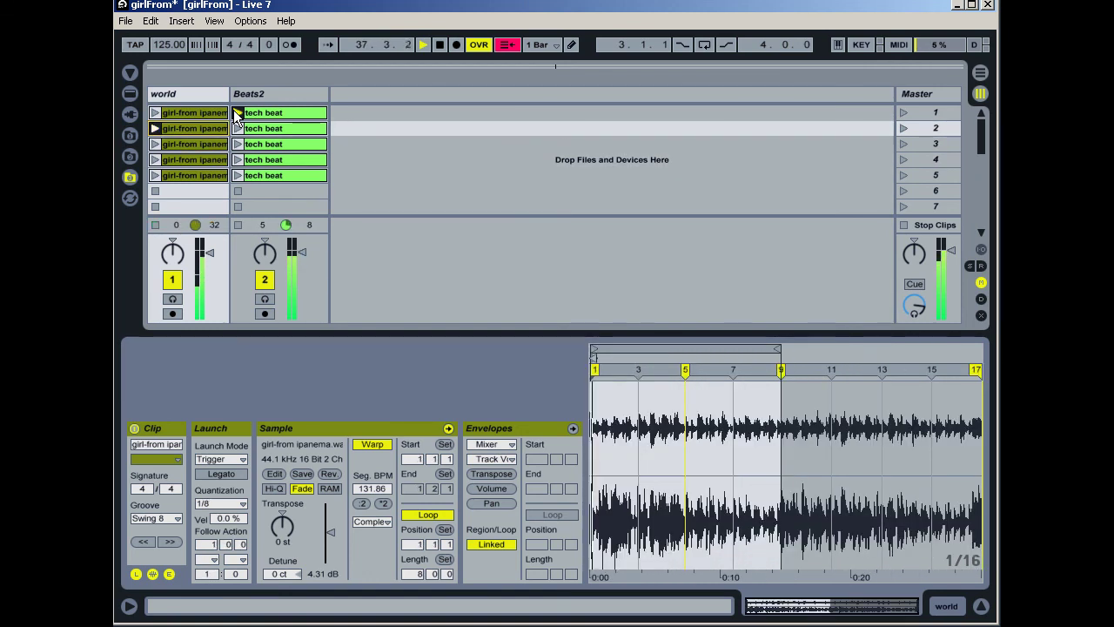
key(4)
key(3)
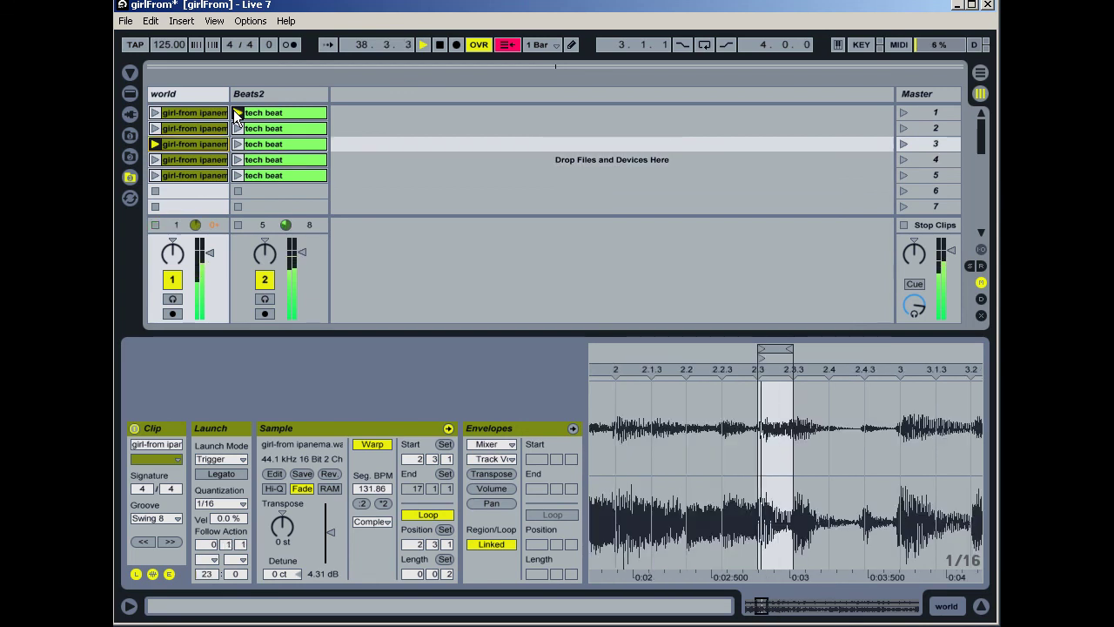
key(4)
key(5)
key(4)
key(5)
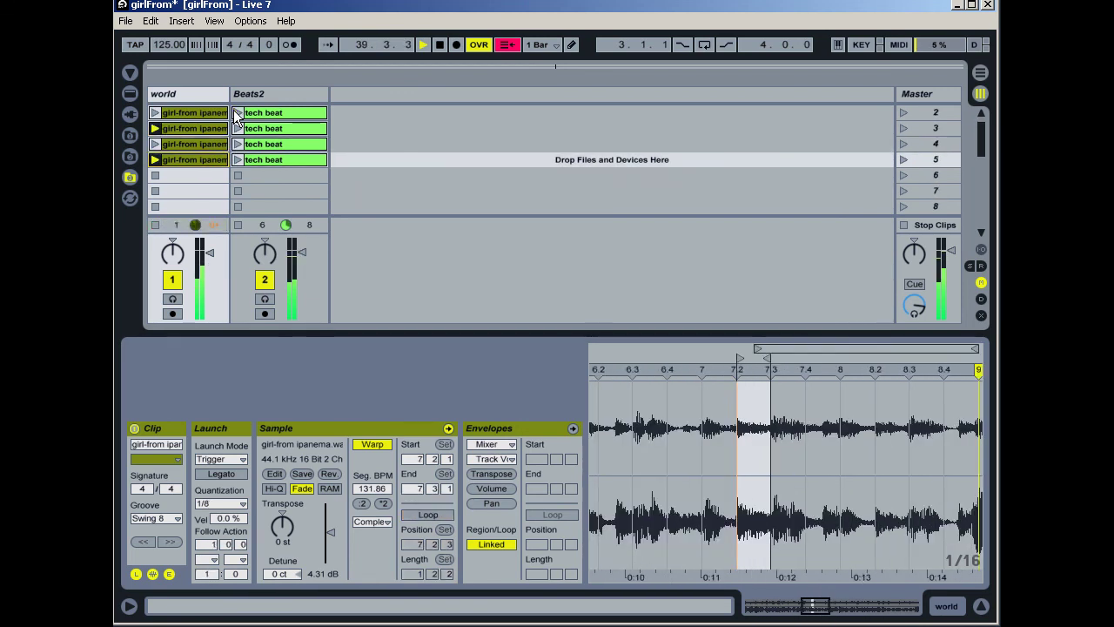
key(4)
key(5)
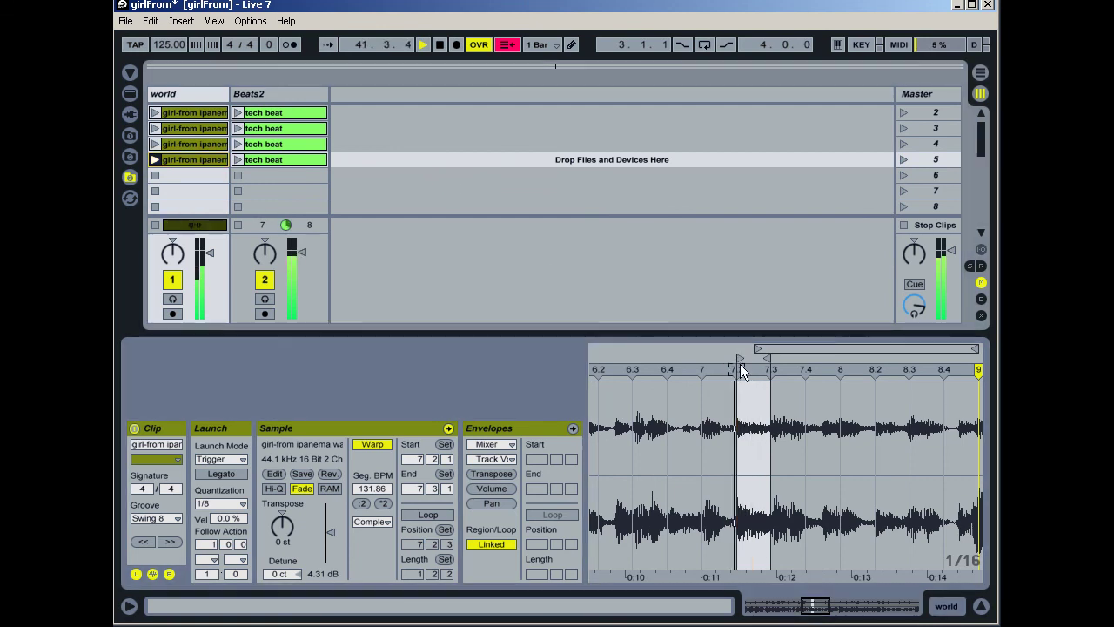
- Move the fifth world clip's start marker to 7.1.2 and trigger world clips over the beat to test the change
drag(740, 359, 709, 355)
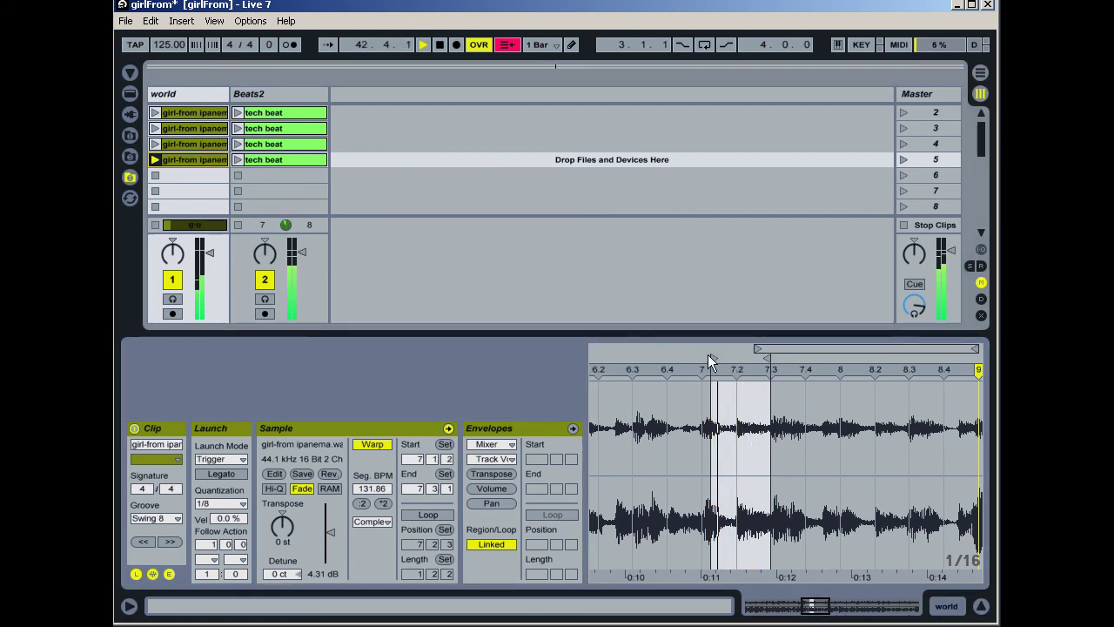
key(3)
key(4)
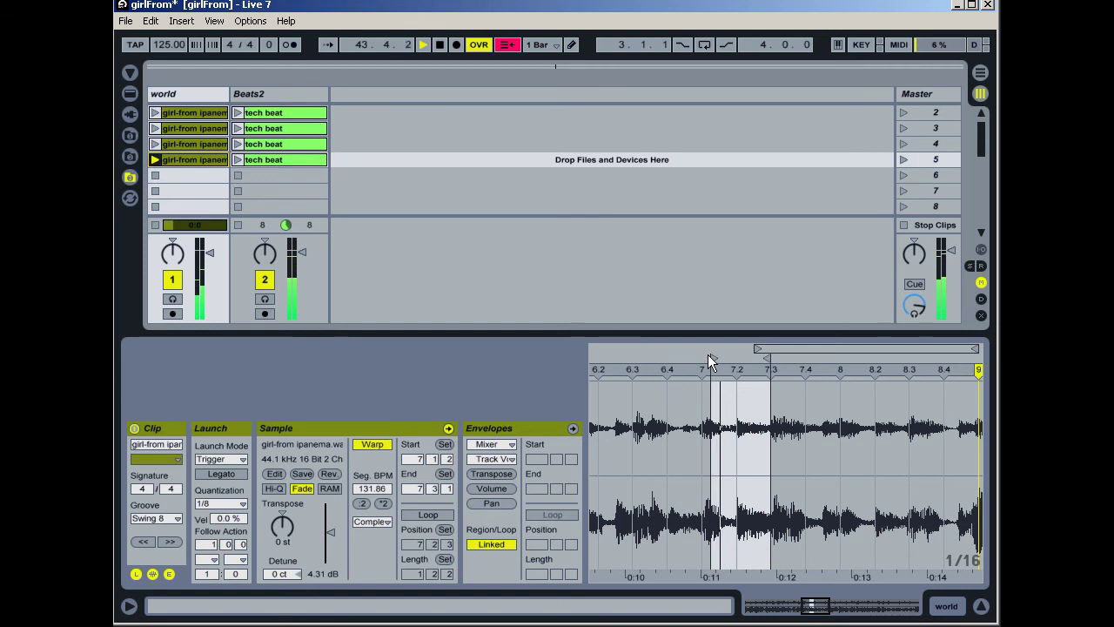
key(3)
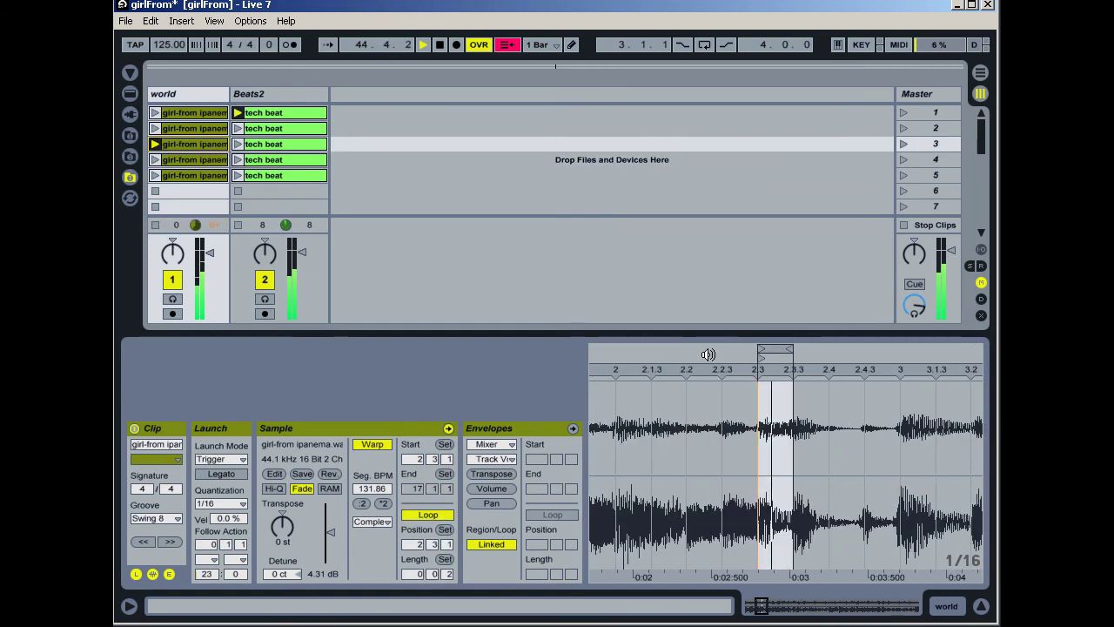
key(2)
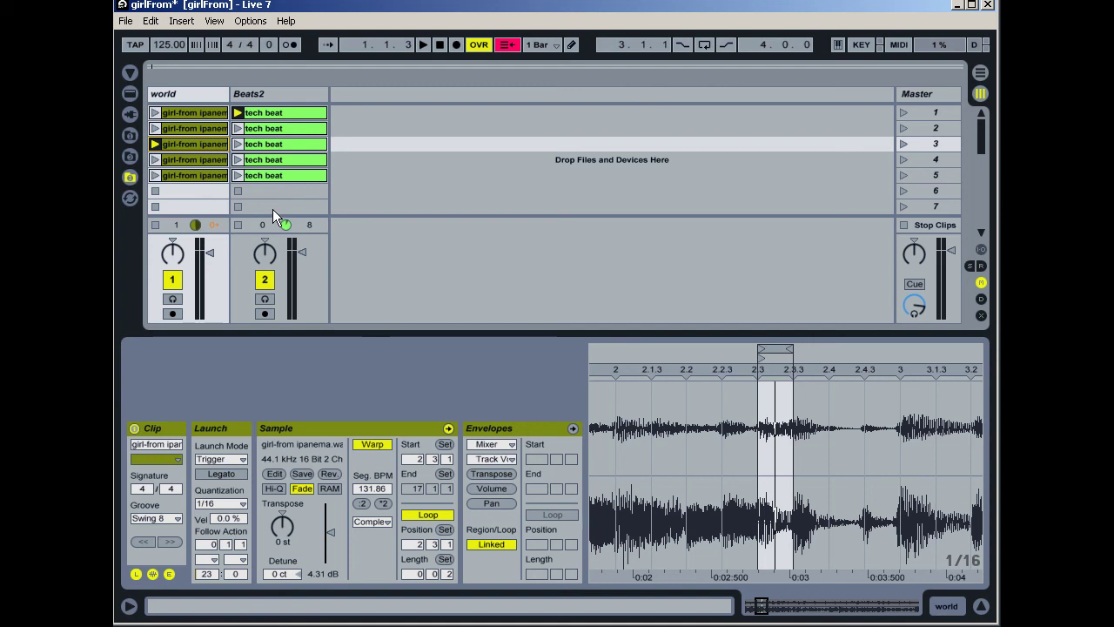
- Show the world track's device chain in place of the clip settings
click(505, 100)
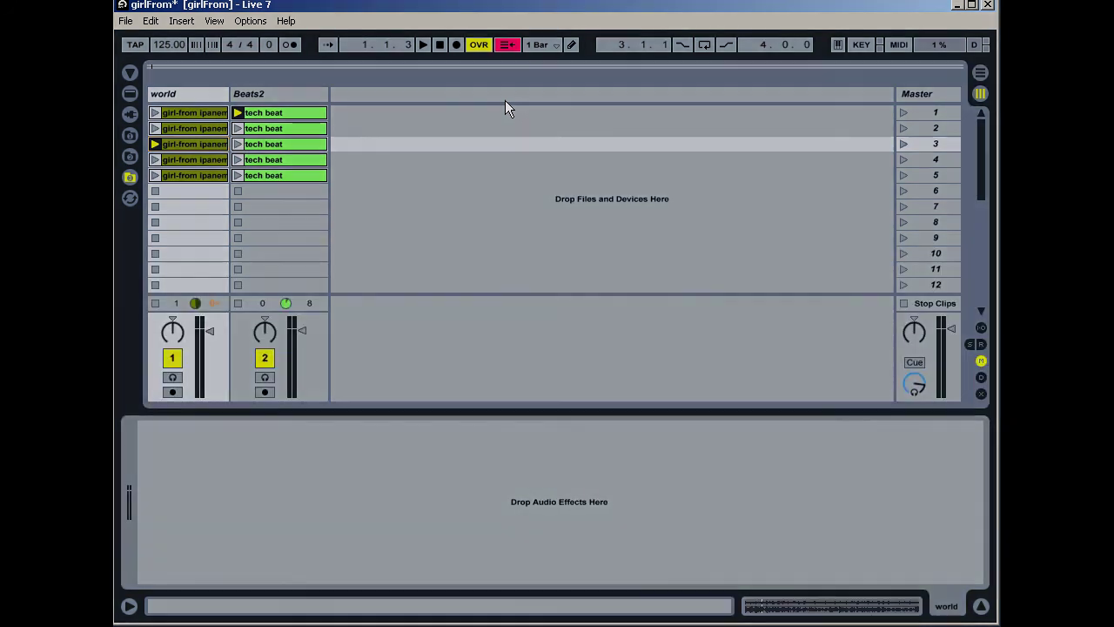